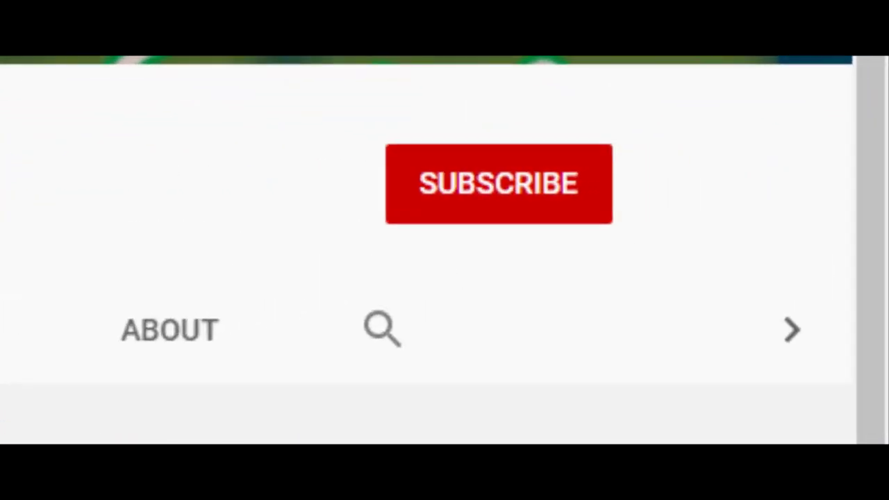
Subscribe to the channel and set its notifications to All
{"action": "left_click", "coordinate": [586, 185]}
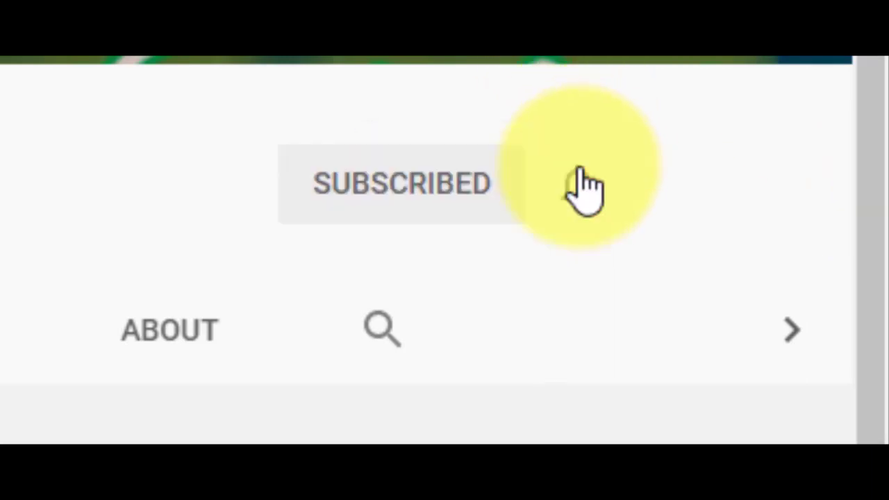
{"action": "left_click", "coordinate": [580, 186]}
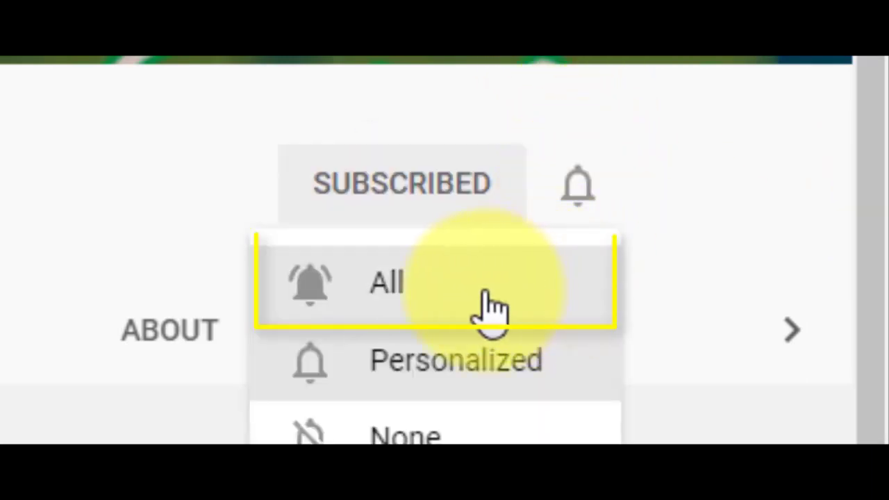
{"action": "left_click", "coordinate": [491, 311]}
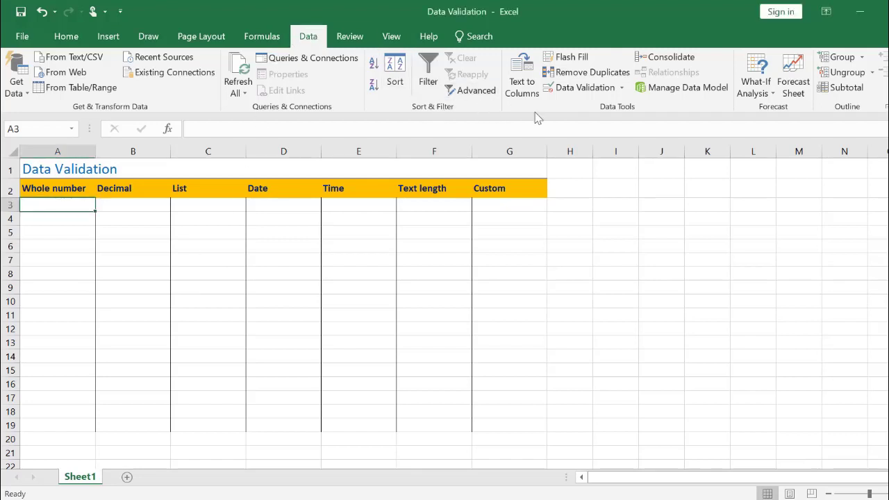
Add a data validation rule to cell A3 allowing only whole numbers between 17 and 100
{"action": "left_click", "coordinate": [574, 88]}
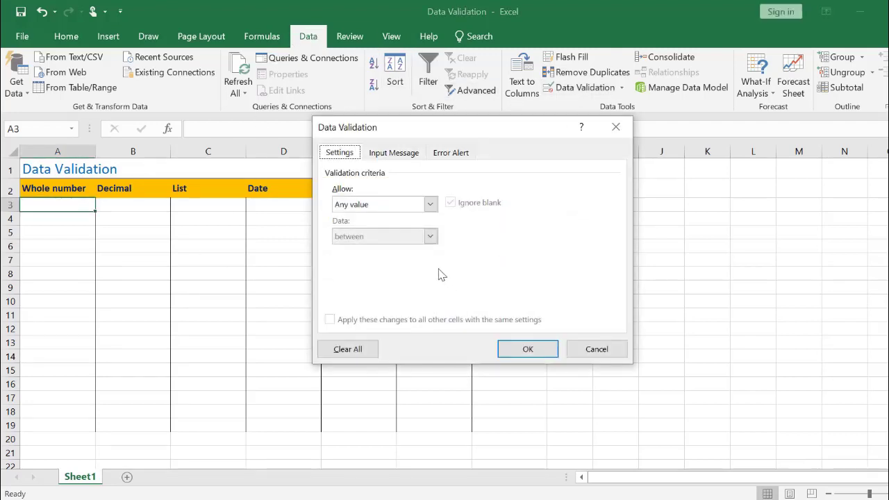
{"action": "left_click", "coordinate": [364, 206]}
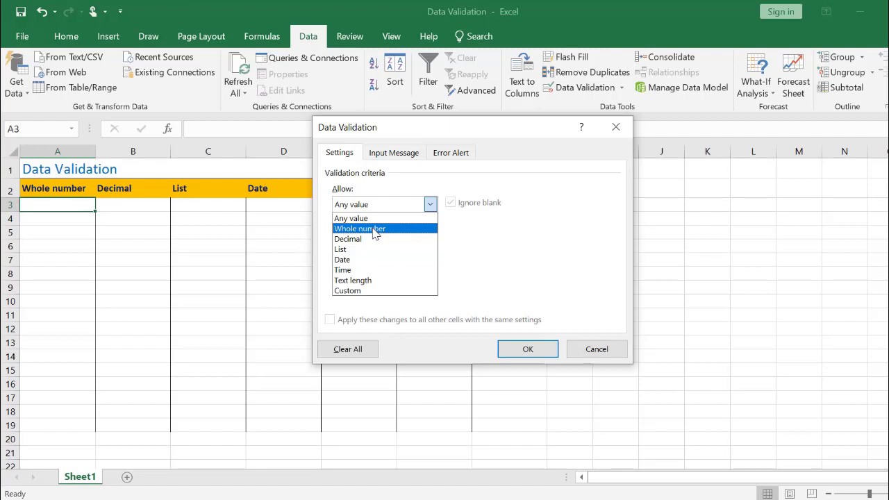
{"action": "left_click", "coordinate": [373, 229]}
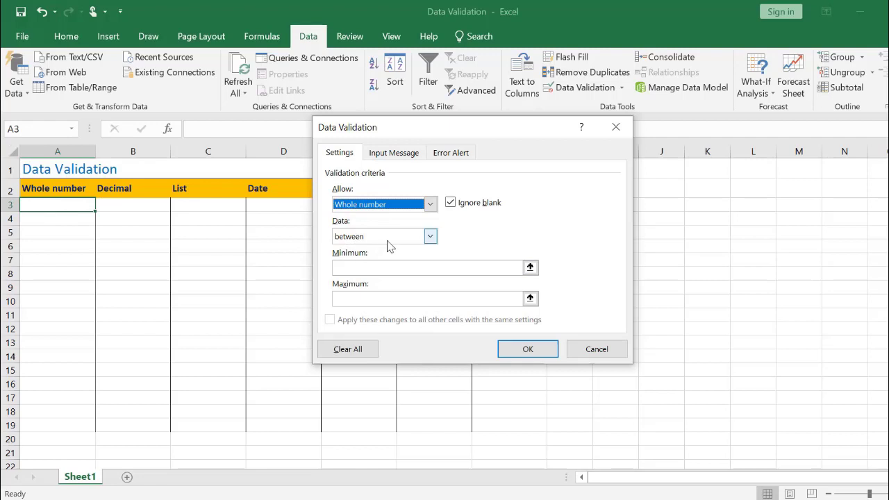
{"action": "left_click", "coordinate": [431, 236]}
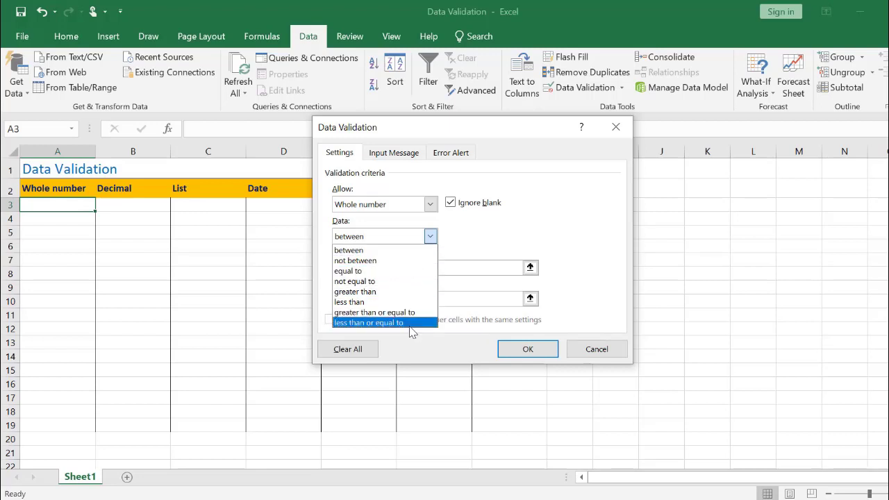
{"action": "left_click", "coordinate": [362, 252]}
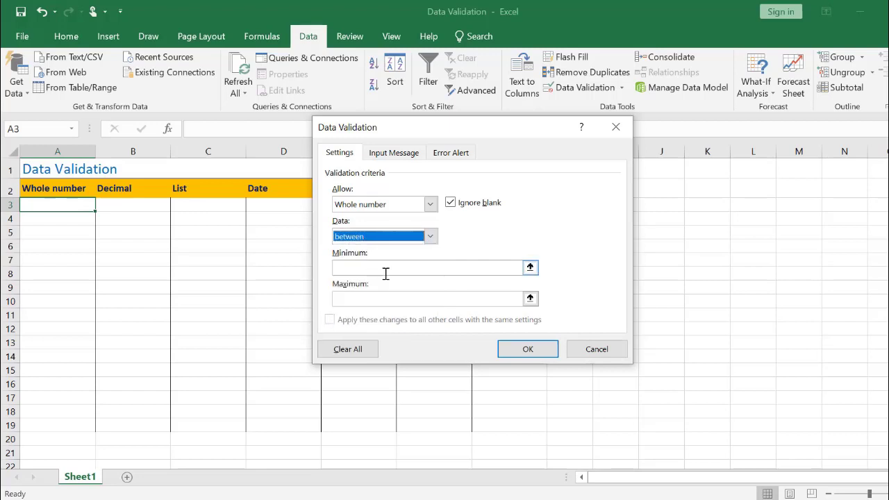
{"action": "left_click", "coordinate": [382, 269]}
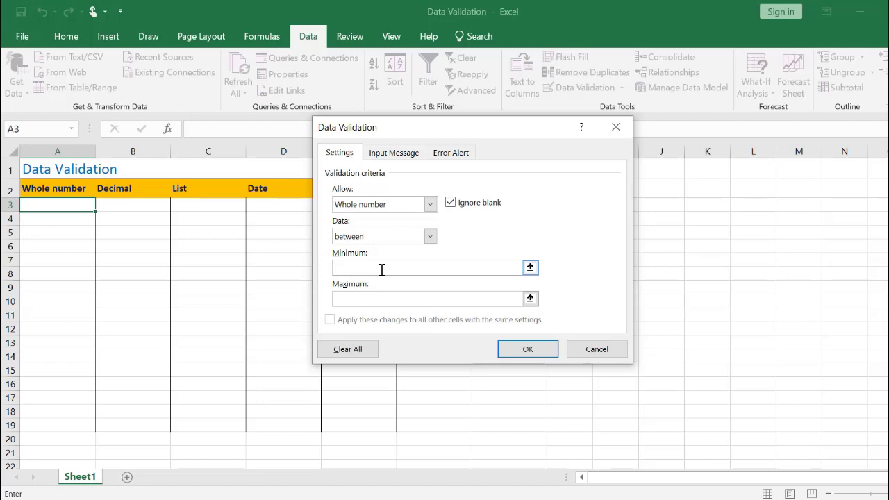
{"action": "type", "text": "17"}
{"action": "left_click", "coordinate": [369, 298]}
{"action": "type", "text": "100"}
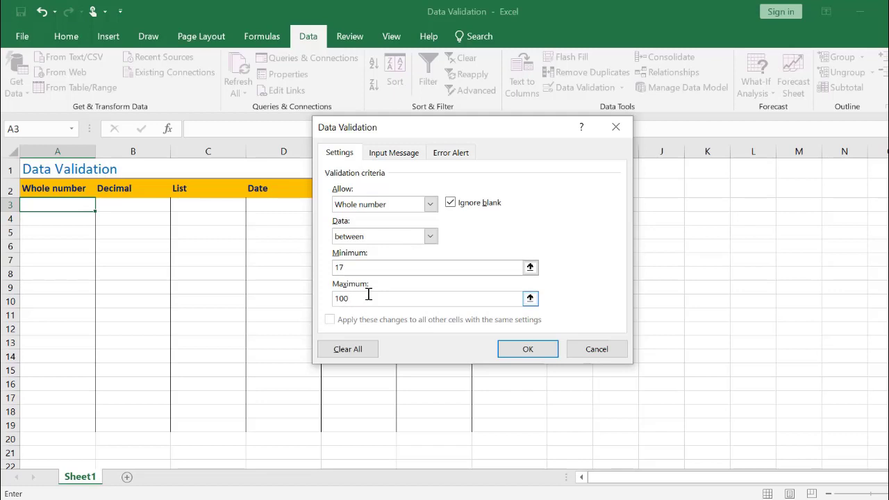
{"action": "left_click", "coordinate": [542, 354]}
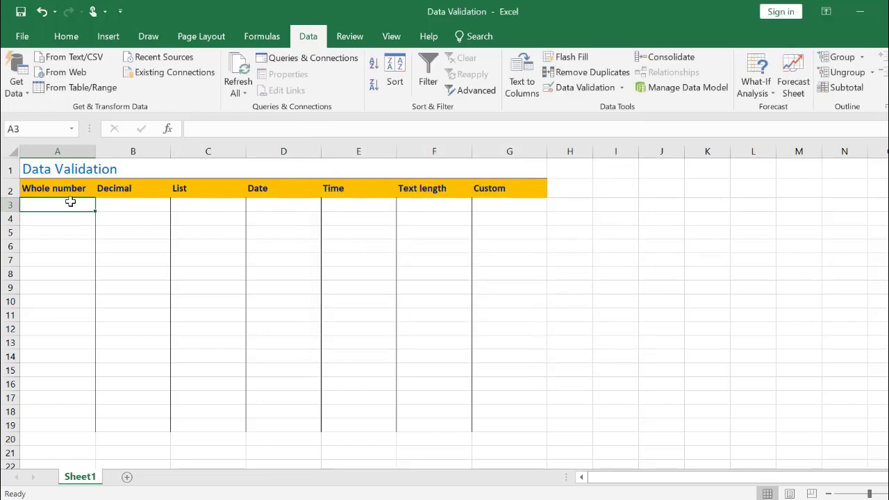
Try to enter 11 in cell A3 to test the validation rule, and cancel the entry
{"action": "type", "text": "11"}
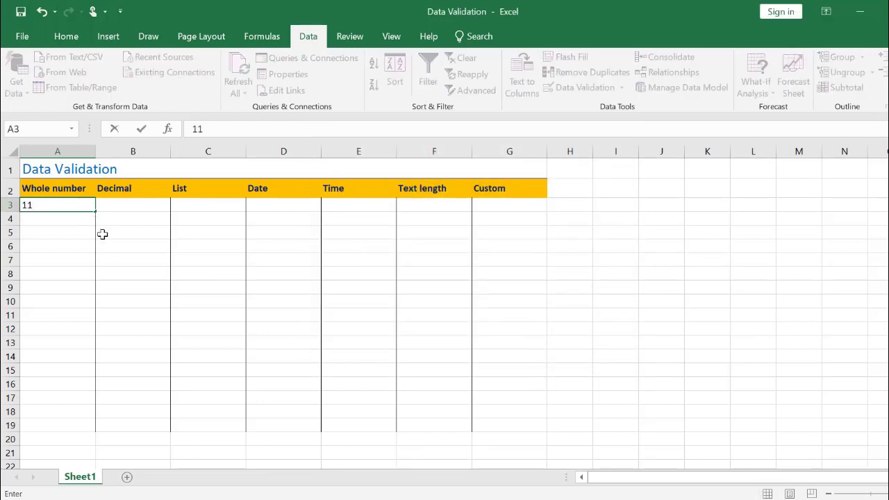
{"action": "key", "text": "Return"}
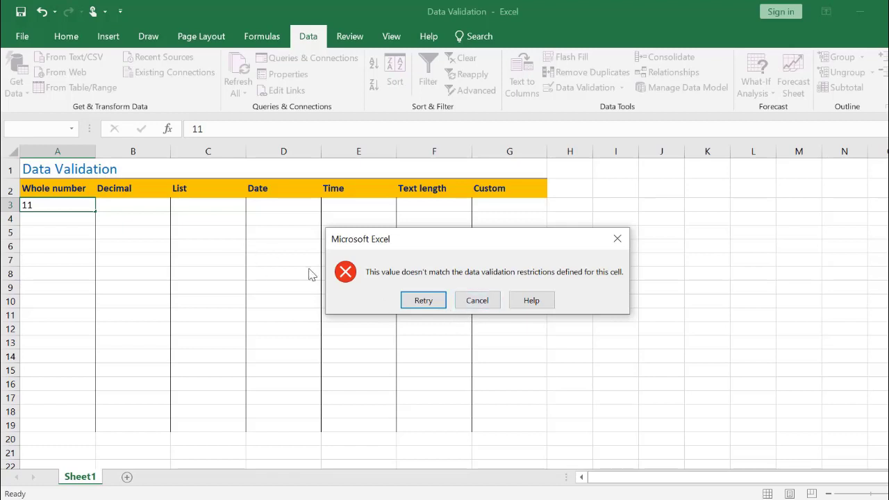
{"action": "left_click", "coordinate": [477, 300]}
Enter 11 in cell A4 of the Whole number column
{"action": "left_click", "coordinate": [85, 217]}
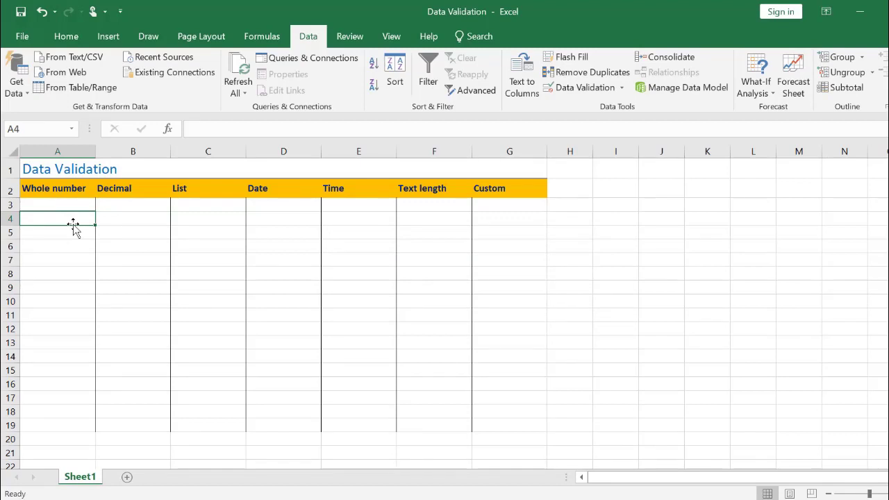
{"action": "type", "text": "11"}
{"action": "left_click", "coordinate": [72, 251]}
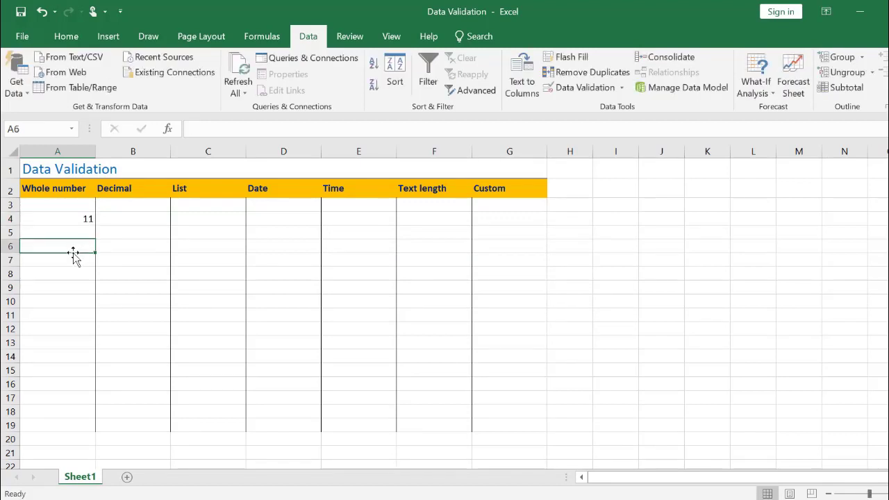
Check the data validation settings of cell A4 and close them without changes
{"action": "left_click", "coordinate": [87, 220]}
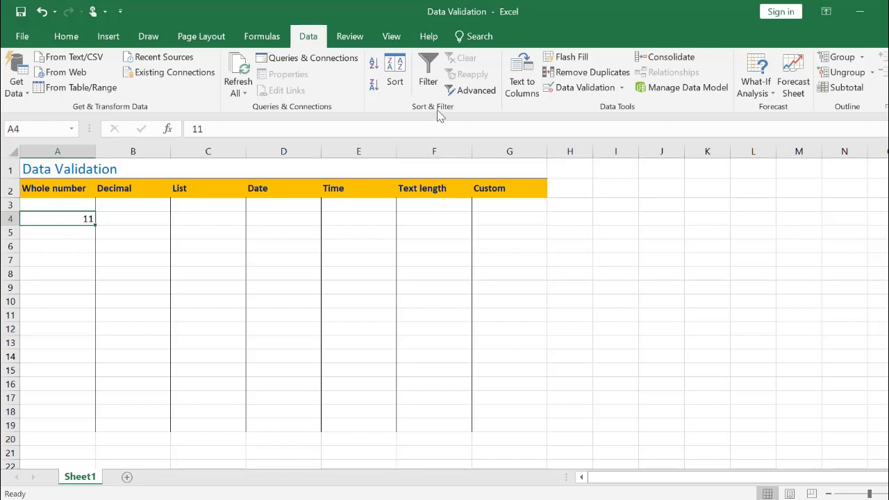
{"action": "left_click", "coordinate": [561, 89]}
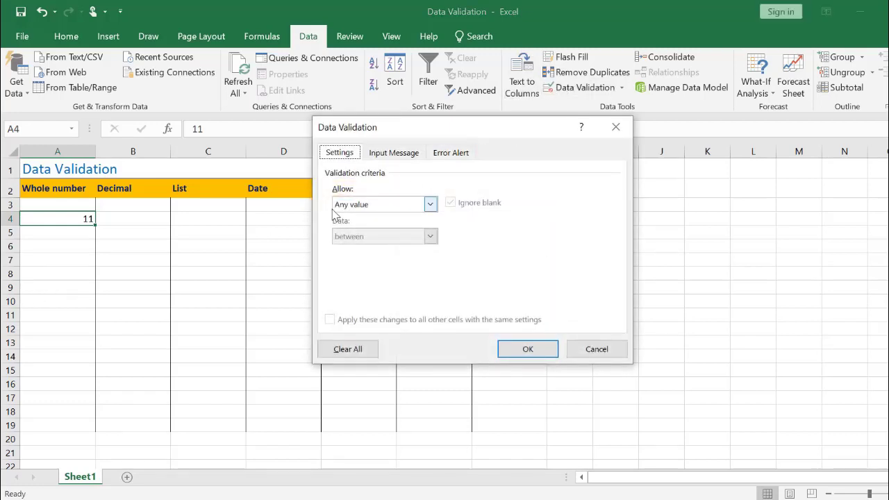
{"action": "left_click", "coordinate": [602, 353]}
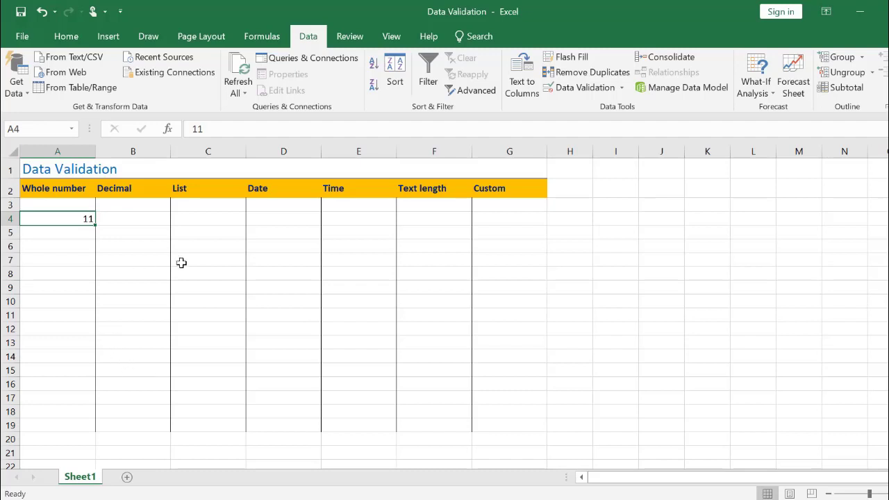
Copy cell A3 and paste only its validation rule onto cells A4:A19 with Paste Special
{"action": "left_click", "coordinate": [55, 206]}
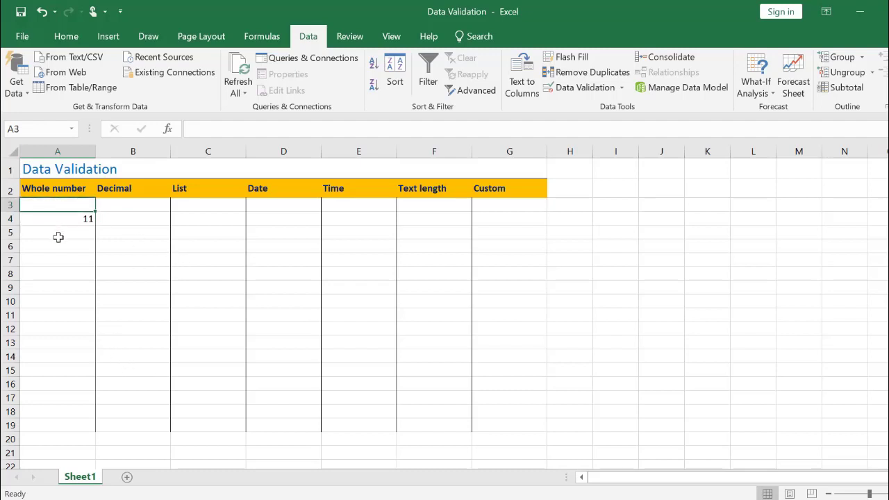
{"action": "left_click", "coordinate": [66, 36]}
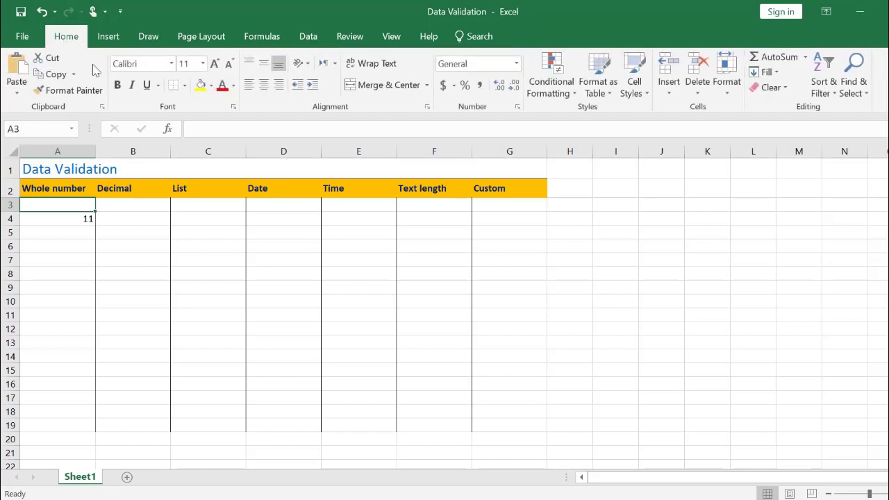
{"action": "left_click", "coordinate": [45, 75]}
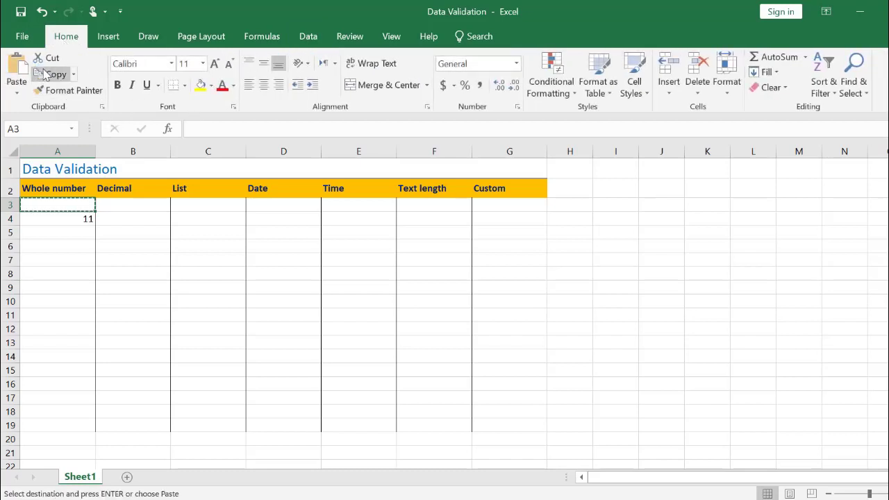
{"action": "left_click", "coordinate": [79, 219]}
{"action": "left_click_drag", "start_coordinate": [74, 285], "coordinate": [79, 428]}
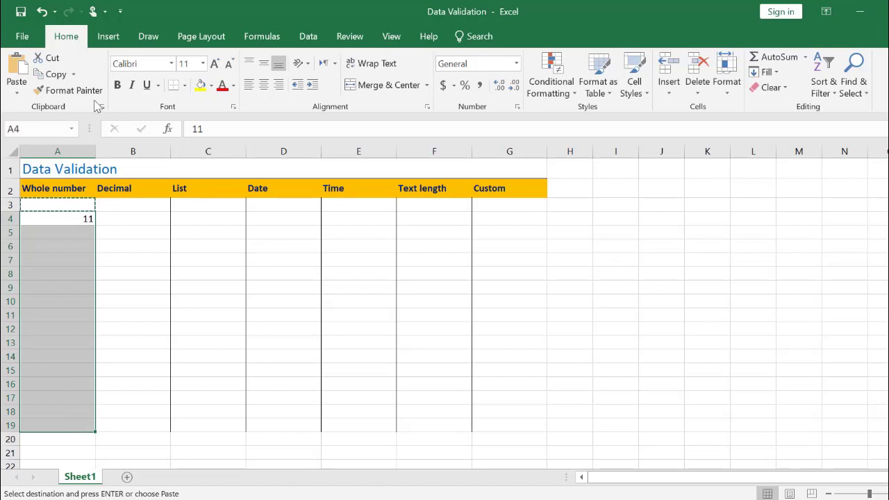
{"action": "left_click", "coordinate": [21, 93]}
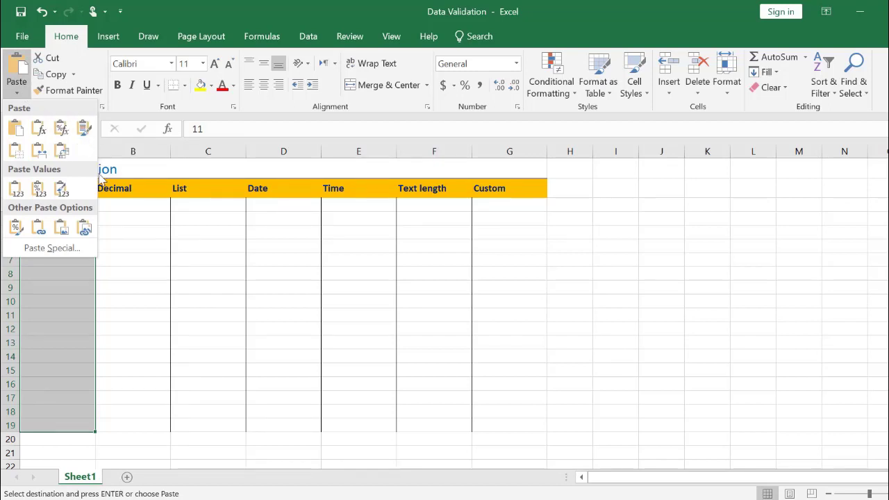
{"action": "left_click", "coordinate": [40, 248]}
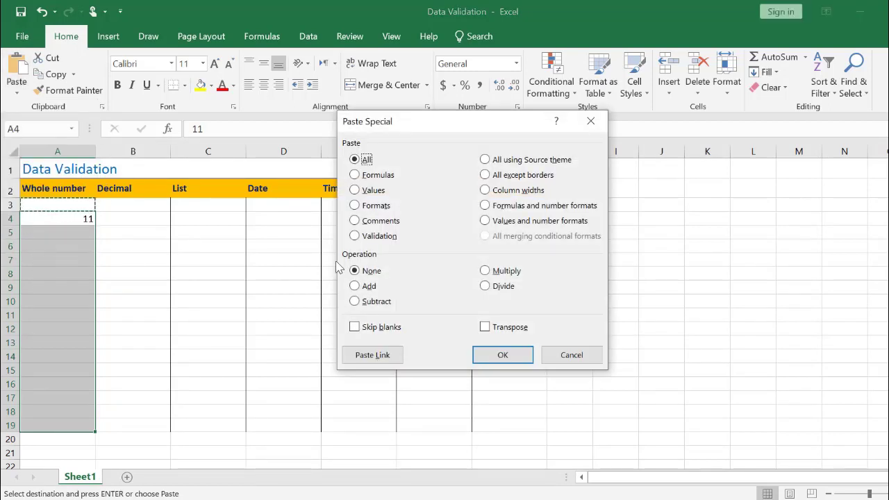
{"action": "left_click", "coordinate": [379, 238]}
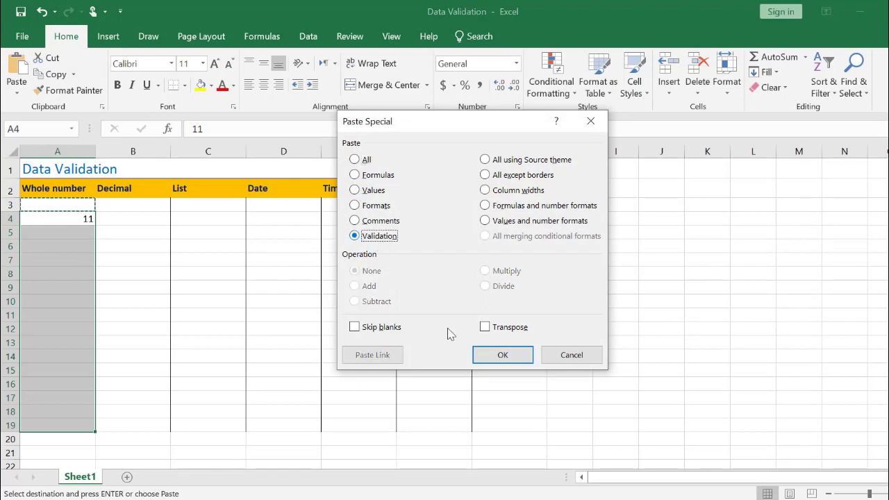
{"action": "left_click", "coordinate": [513, 357]}
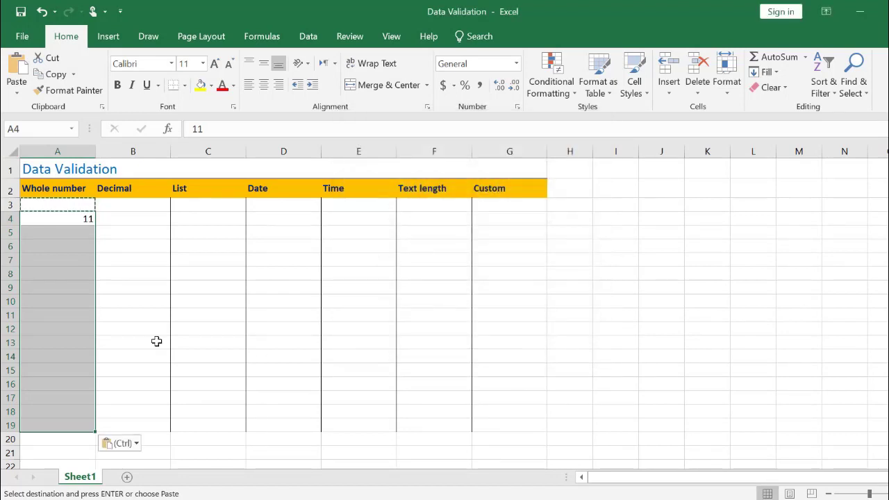
{"action": "left_click", "coordinate": [121, 269]}
Test cell A3 with the entry 12, cancel it, and enter 17 in the cell instead
{"action": "left_click", "coordinate": [78, 209]}
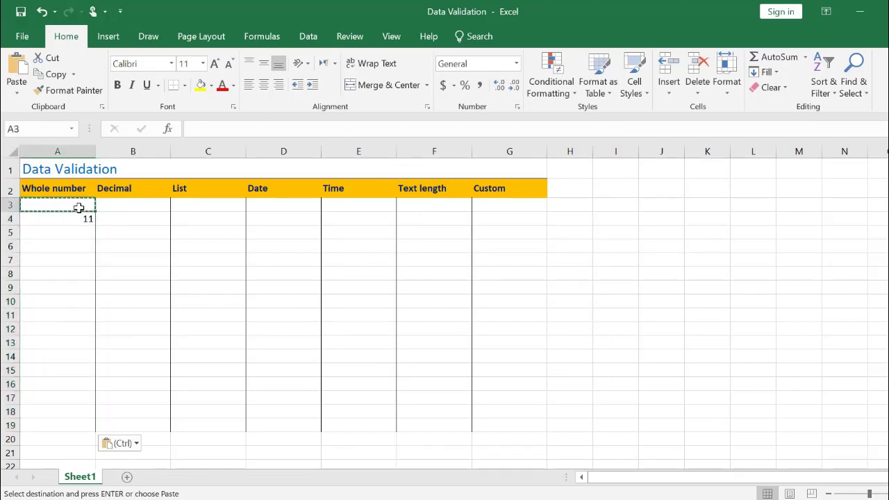
{"action": "type", "text": "12"}
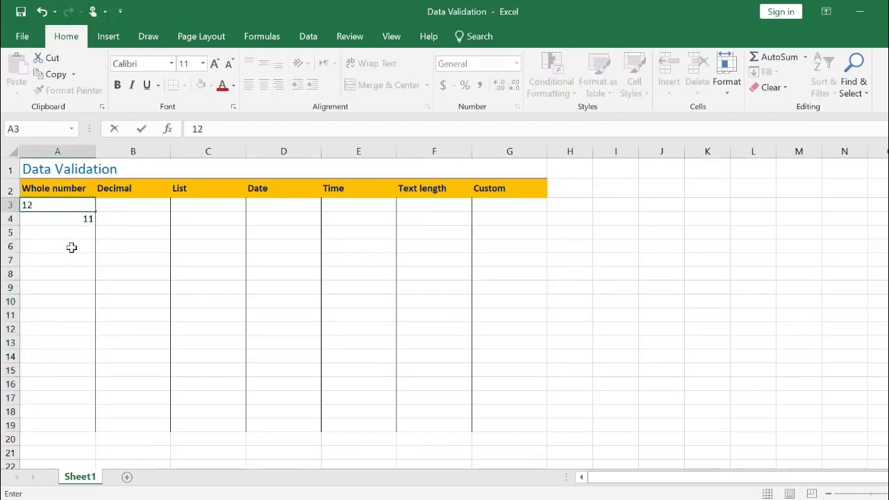
{"action": "key", "text": "Return"}
{"action": "left_click", "coordinate": [476, 302]}
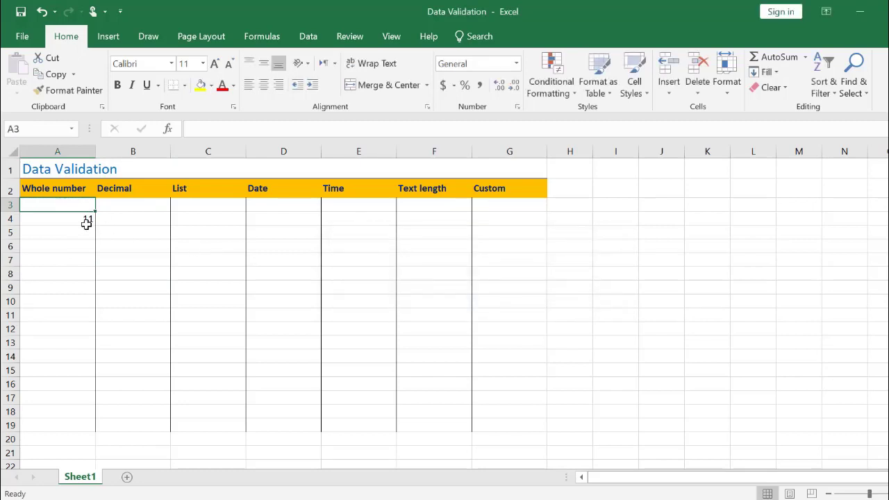
{"action": "type", "text": "17"}
{"action": "left_click", "coordinate": [67, 258]}
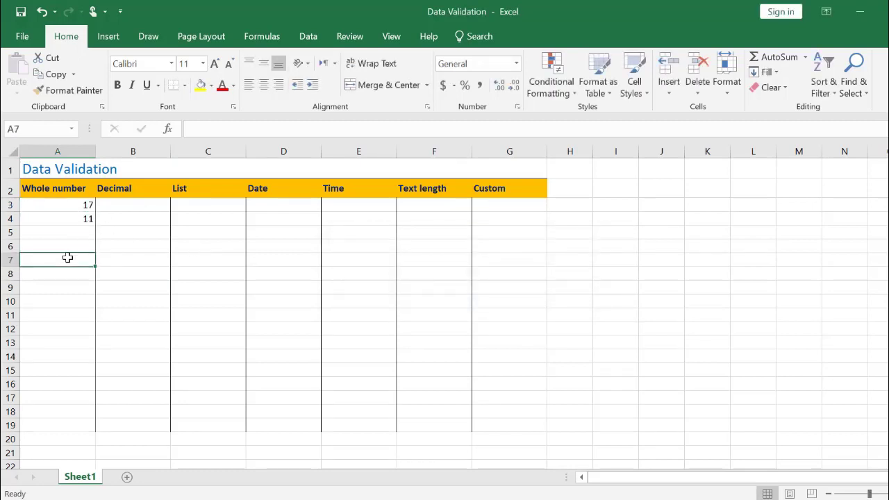
Try to enter 111 in cell A5 to test the copied validation rule, and cancel the entry
{"action": "left_click", "coordinate": [84, 234]}
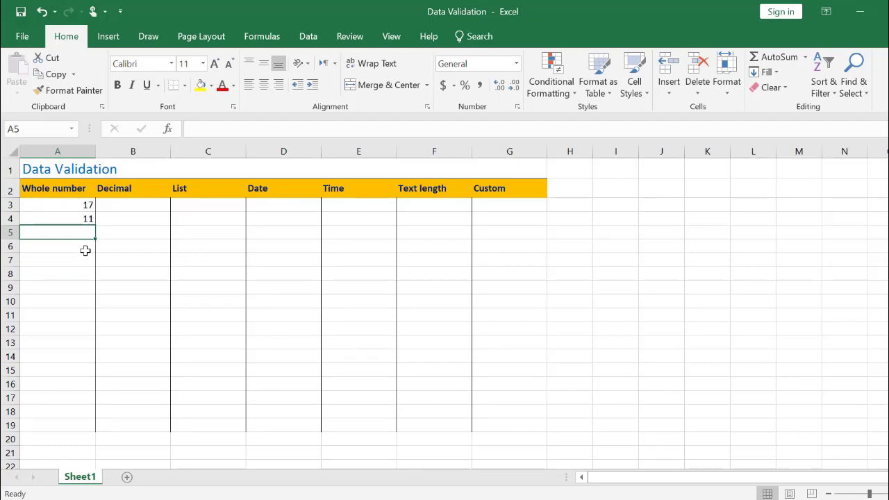
{"action": "type", "text": "111"}
{"action": "key", "text": "Return"}
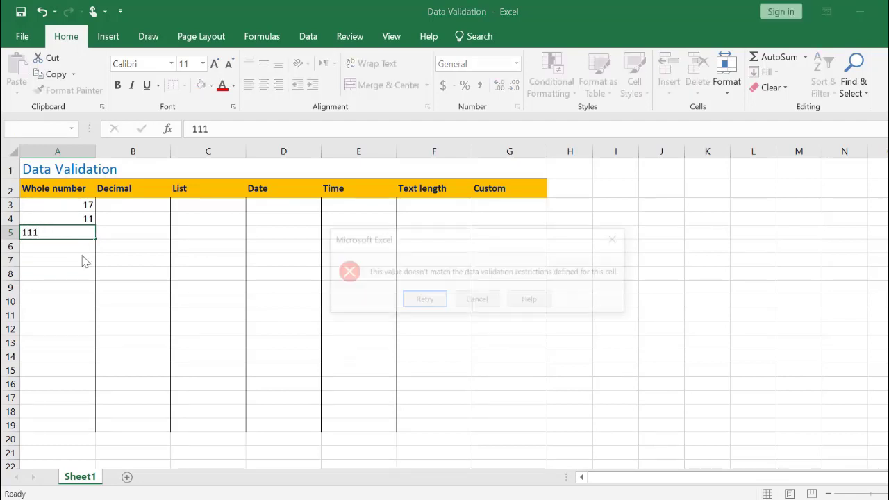
{"action": "left_click", "coordinate": [479, 301]}
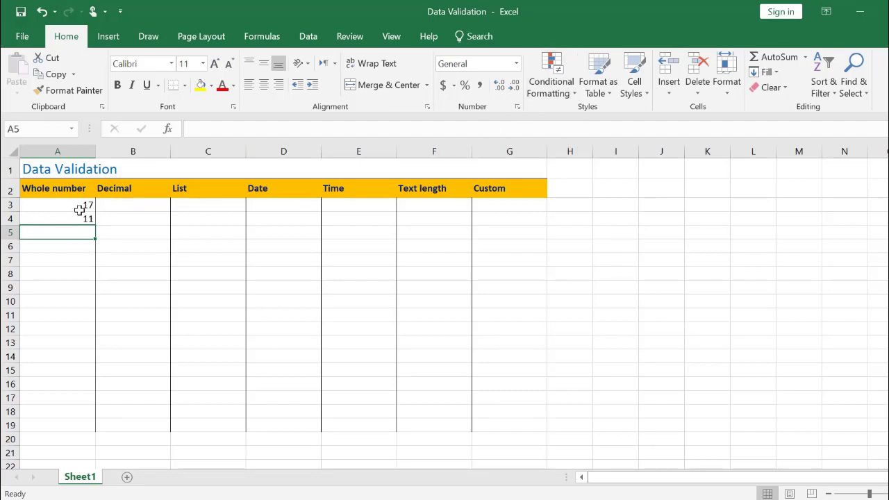
Circle the invalid data in the Whole number cells A3:A19, and clear the validation circles again
{"action": "left_click_drag", "start_coordinate": [82, 212], "coordinate": [67, 424]}
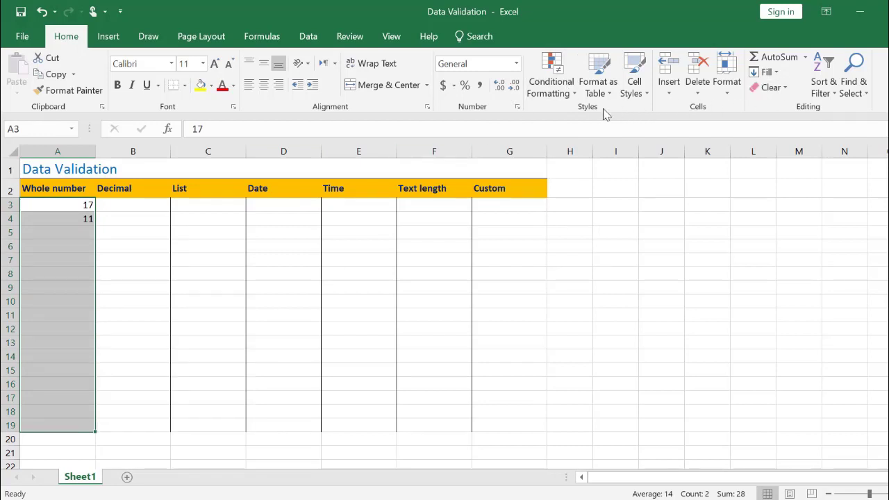
{"action": "left_click", "coordinate": [308, 38]}
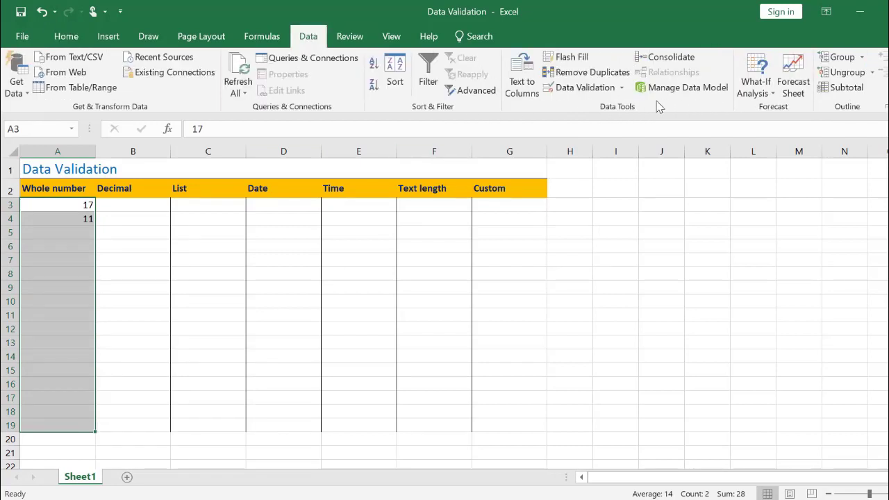
{"action": "left_click", "coordinate": [622, 88]}
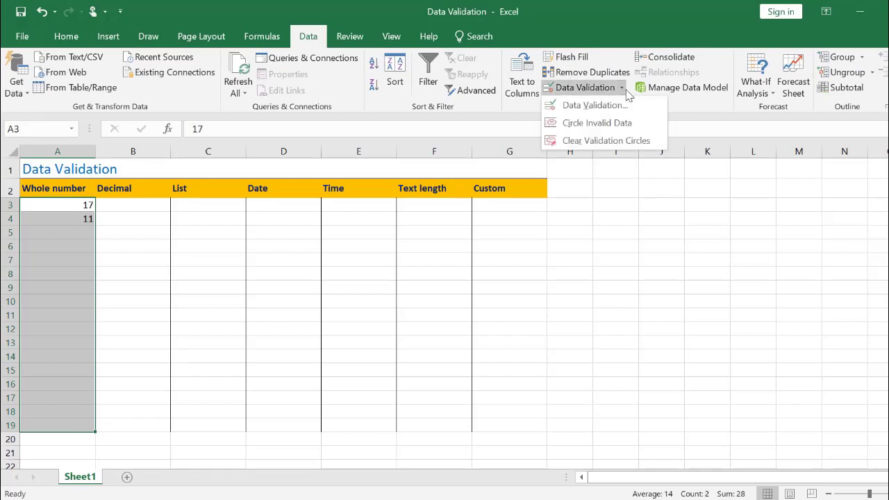
{"action": "left_click", "coordinate": [587, 125]}
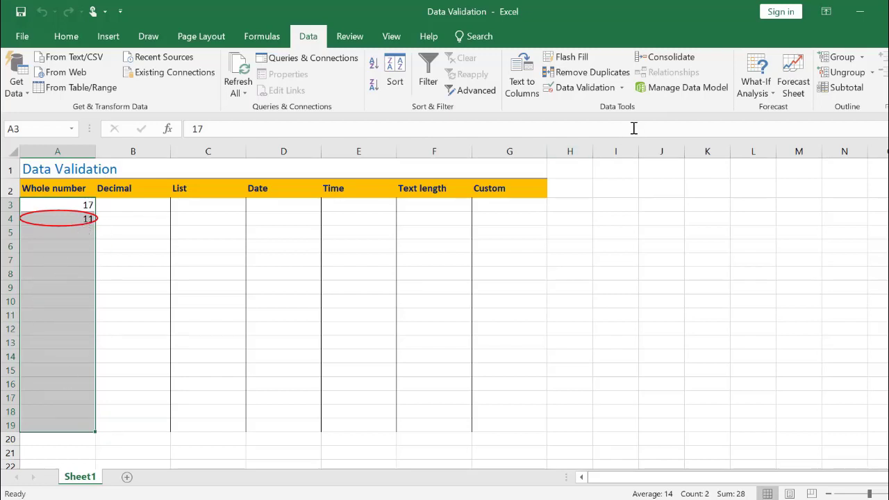
{"action": "left_click", "coordinate": [622, 88]}
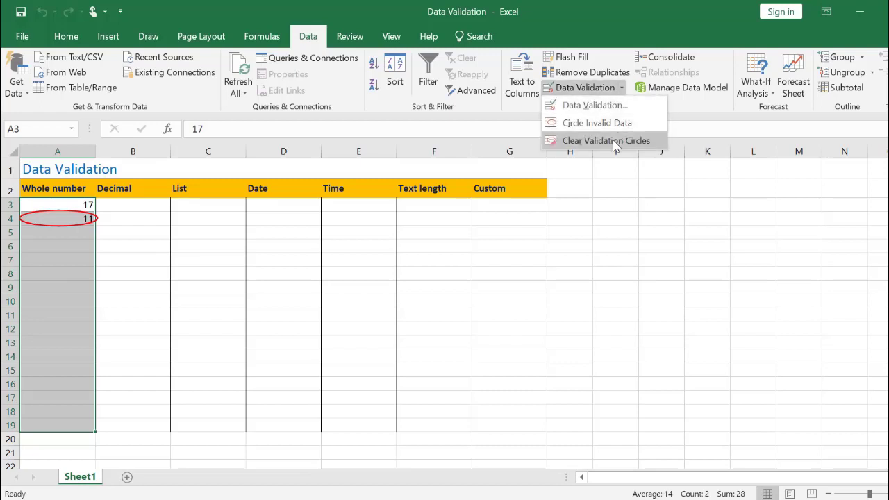
{"action": "left_click", "coordinate": [614, 144]}
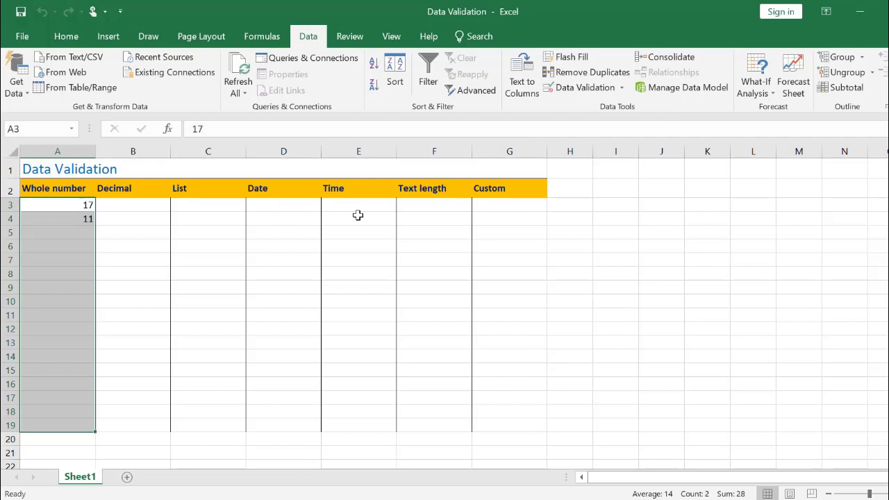
Try to re-enter the existing value 11 in cell A4 against the validation rule, and cancel the entry
{"action": "left_click", "coordinate": [76, 219]}
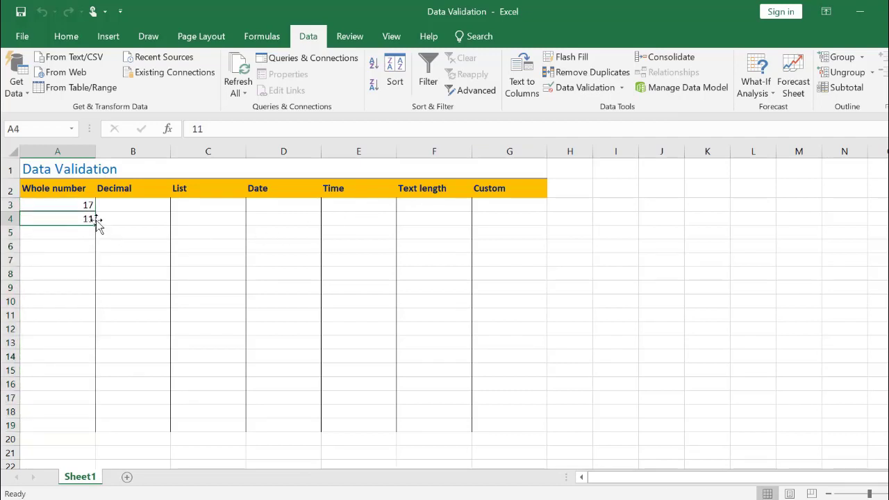
{"action": "left_click", "coordinate": [98, 229]}
{"action": "left_click", "coordinate": [65, 220]}
{"action": "double_click", "coordinate": [69, 221]}
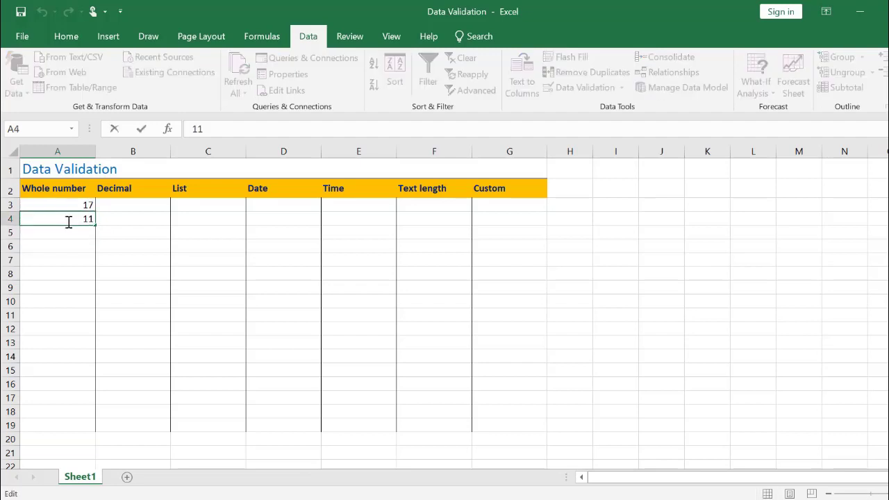
{"action": "left_click", "coordinate": [82, 307]}
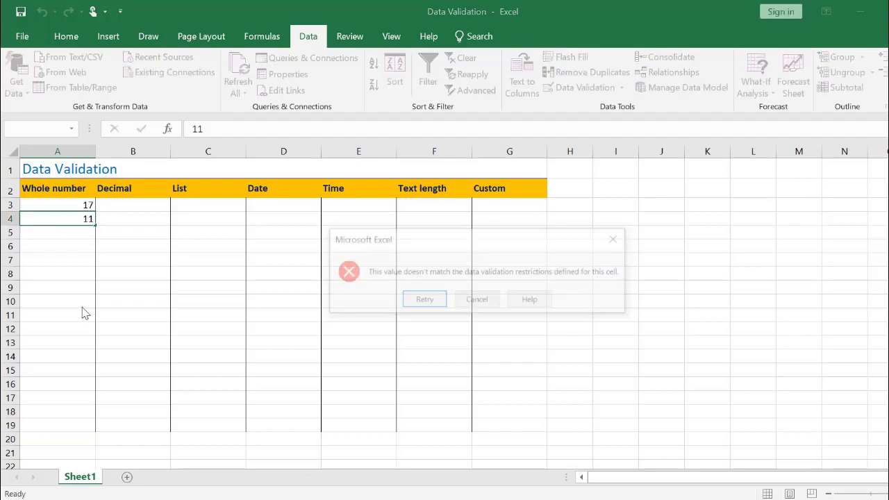
{"action": "left_click", "coordinate": [476, 300]}
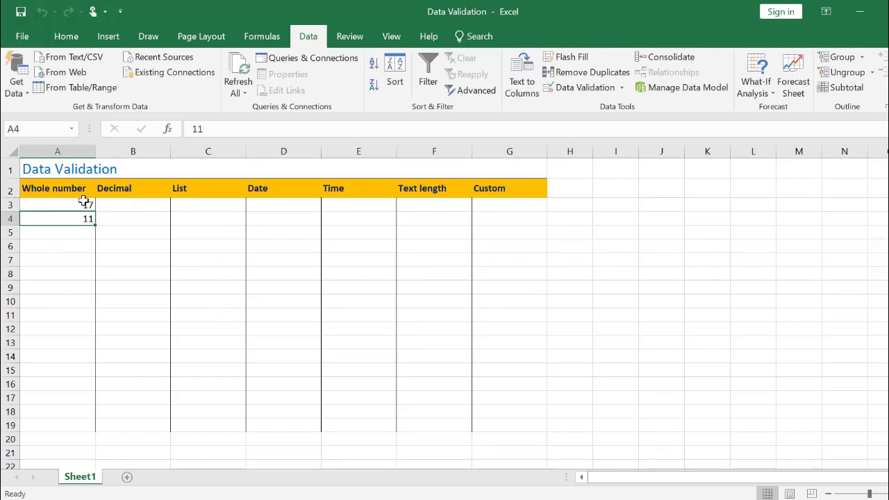
Check the data validation settings of cell A5 and close them without changes
{"action": "left_click_drag", "start_coordinate": [84, 201], "coordinate": [83, 426]}
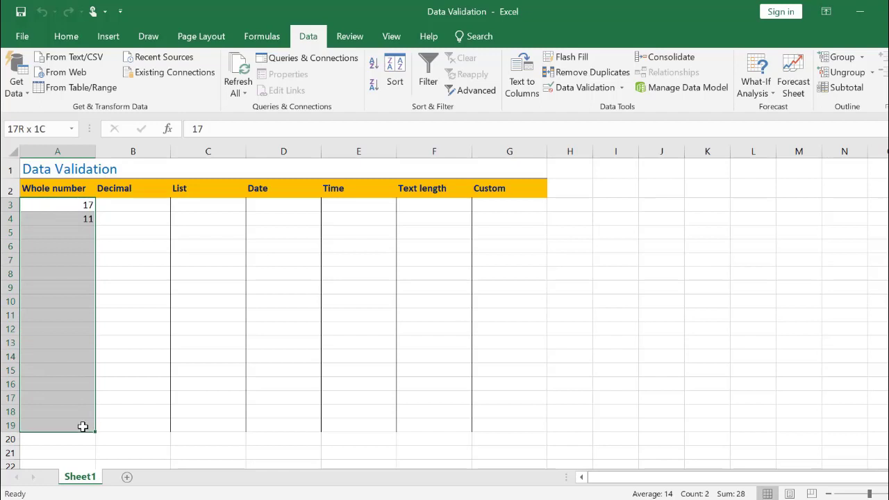
{"action": "left_click", "coordinate": [22, 234]}
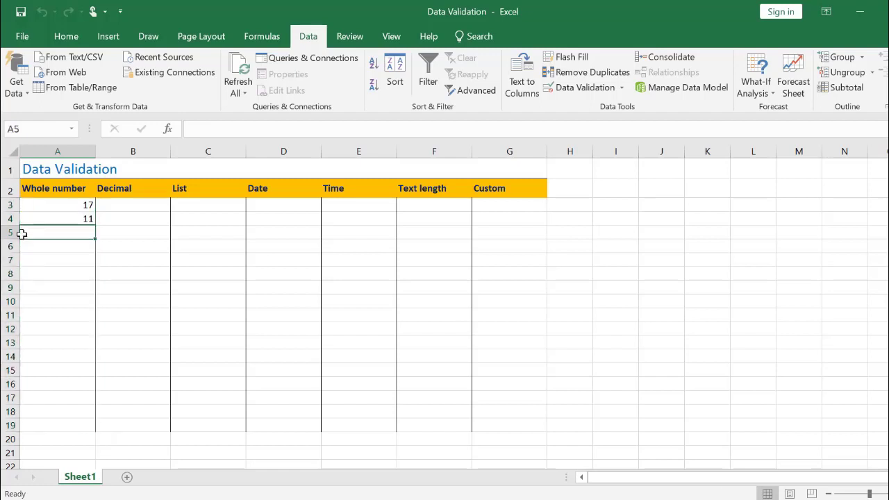
{"action": "left_click", "coordinate": [581, 88]}
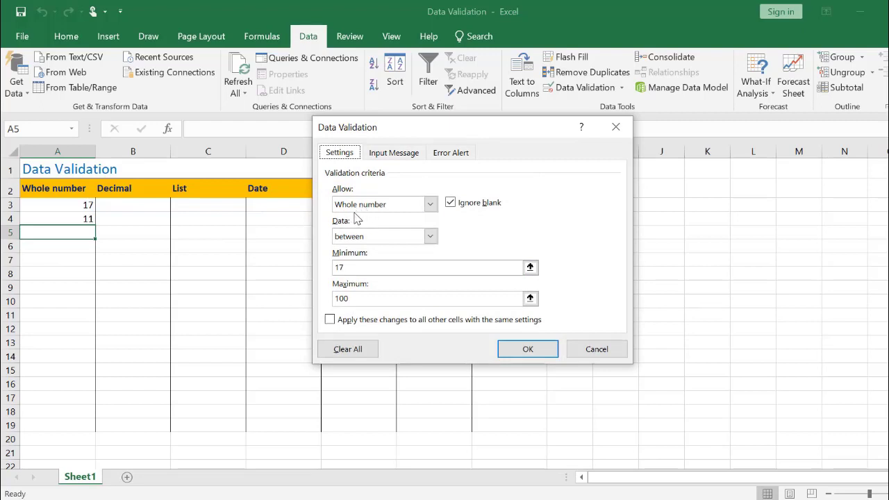
{"action": "left_click", "coordinate": [597, 349]}
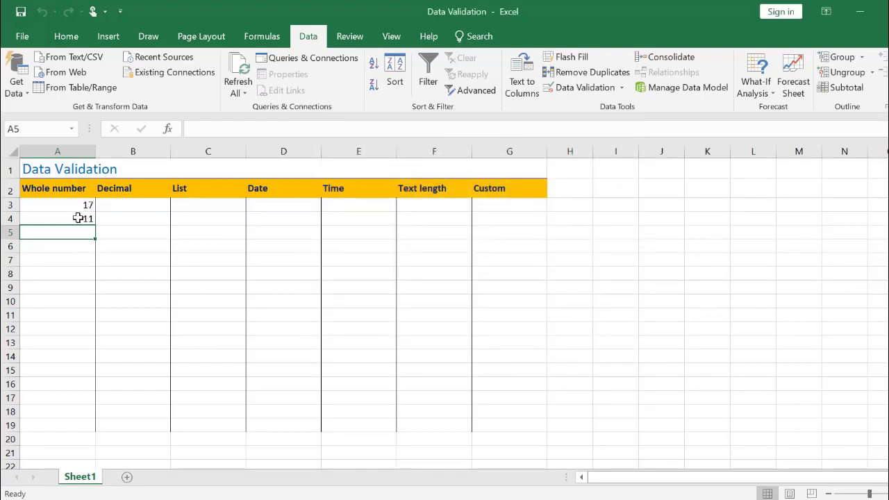
Add an input message to cells A3:A19 titled "Must be between 17 and 100" with the text "Please enter number between 17 and 100"
{"action": "left_click_drag", "start_coordinate": [74, 205], "coordinate": [79, 423]}
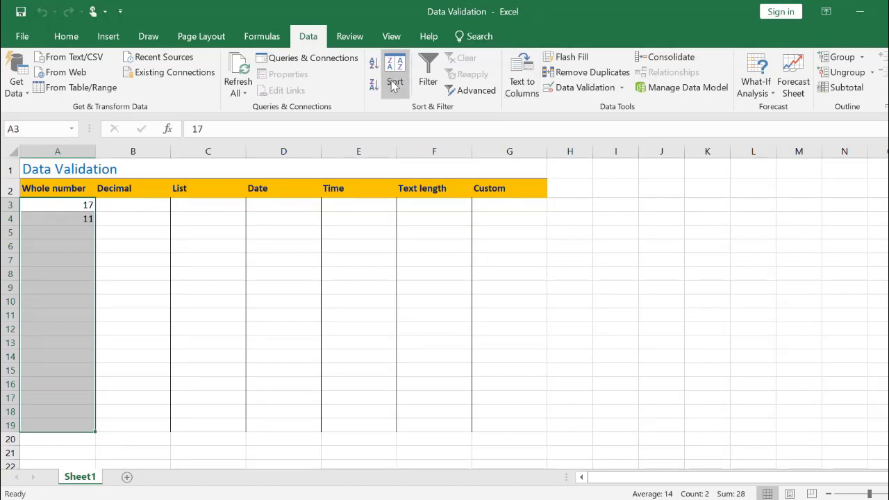
{"action": "left_click", "coordinate": [622, 89]}
{"action": "left_click", "coordinate": [596, 90]}
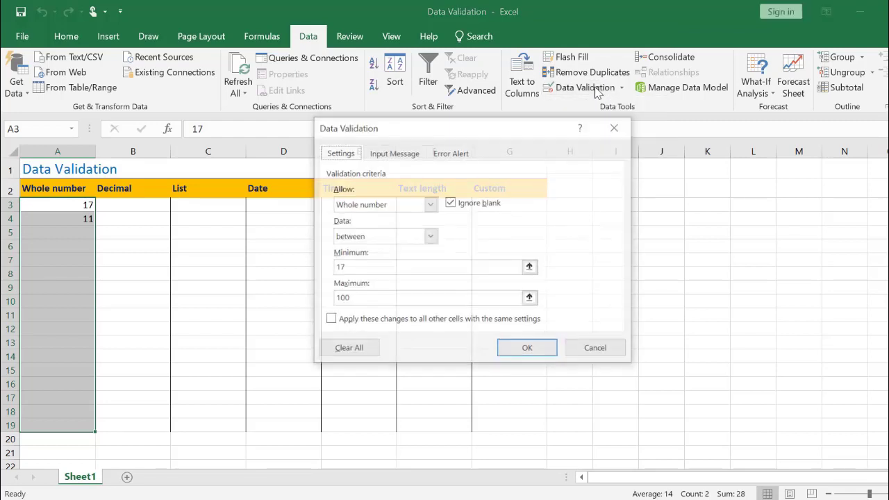
{"action": "left_click", "coordinate": [408, 156]}
{"action": "left_click", "coordinate": [389, 223]}
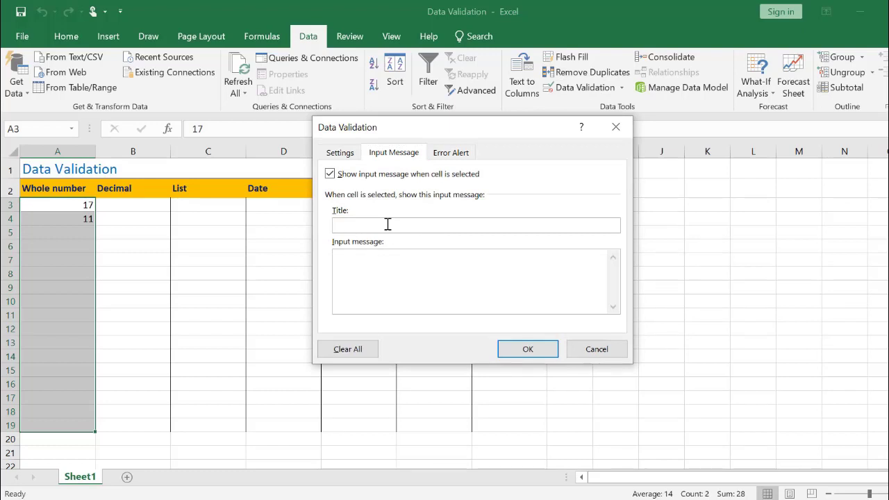
{"action": "type", "text": "Must be between 17 and 100"}
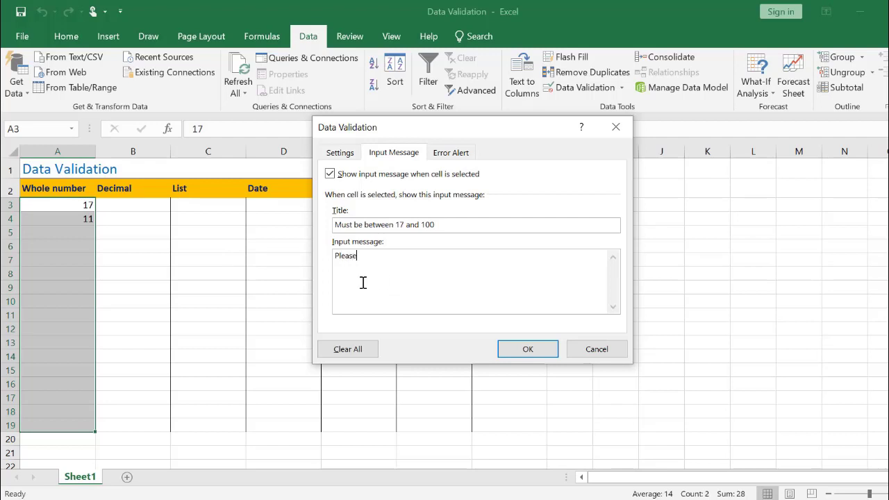
{"action": "type", "text": "enter number between 17 and 100"}
{"action": "left_click", "coordinate": [532, 349]}
Check the input message on several Whole number cells, including A4, A10, A8 and A5
{"action": "left_click", "coordinate": [205, 348]}
{"action": "left_click", "coordinate": [56, 218]}
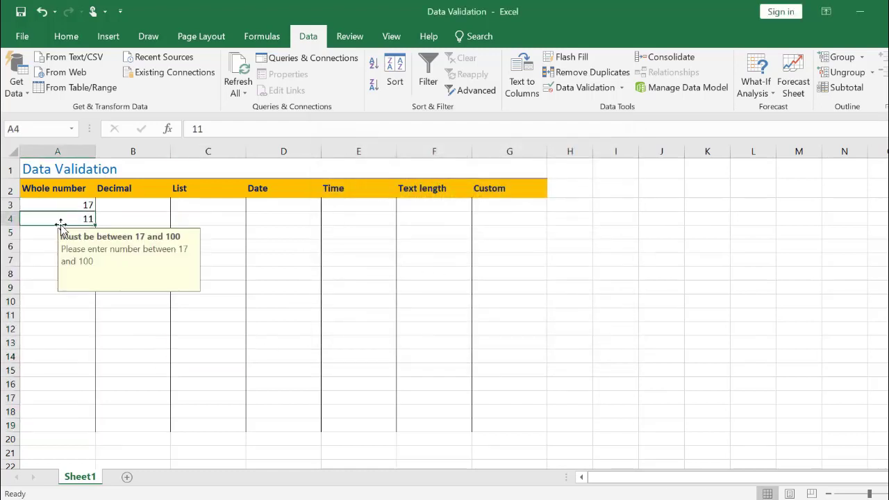
{"action": "left_click", "coordinate": [42, 301]}
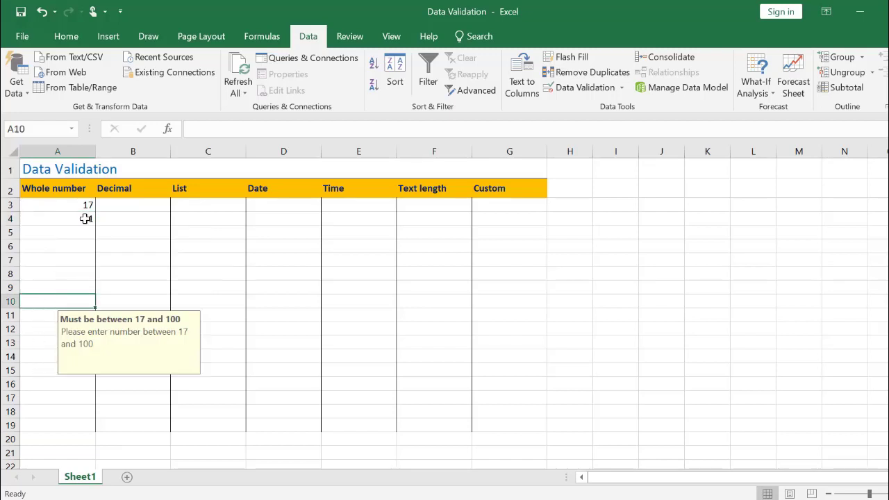
{"action": "left_click", "coordinate": [47, 403]}
{"action": "left_click", "coordinate": [47, 276]}
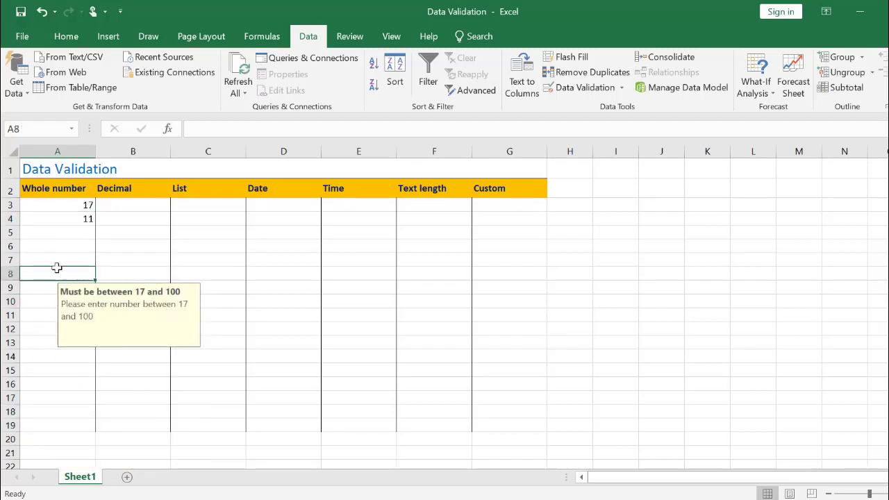
{"action": "left_click", "coordinate": [56, 231]}
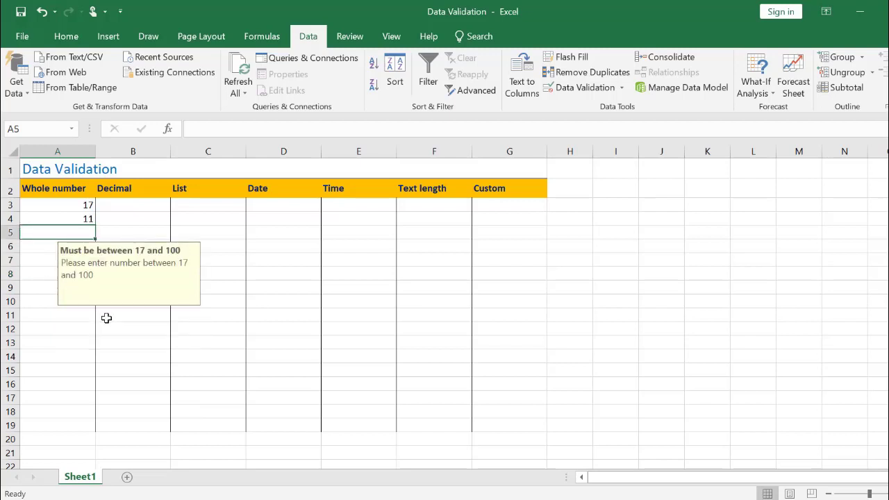
Give the validation of A3:A19 a Stop error alert titled "Alert" with the message "Number must be between 17 and 100"
{"action": "left_click_drag", "start_coordinate": [75, 205], "coordinate": [55, 425]}
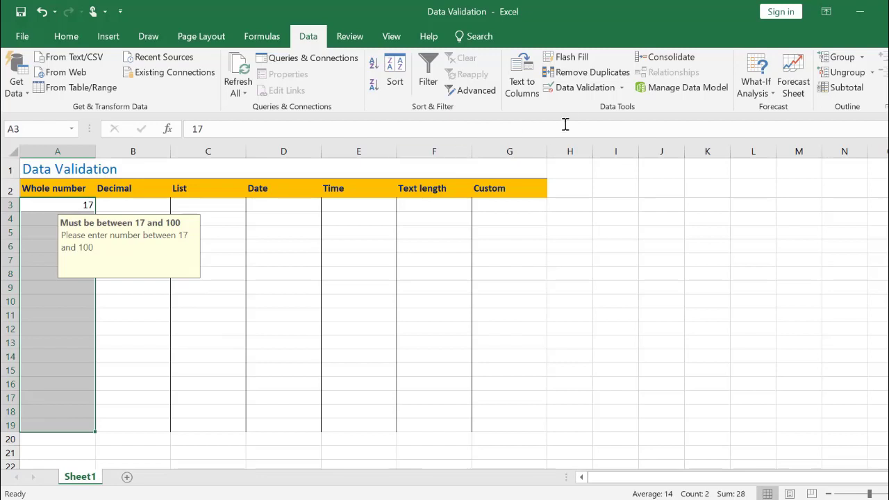
{"action": "left_click", "coordinate": [576, 88]}
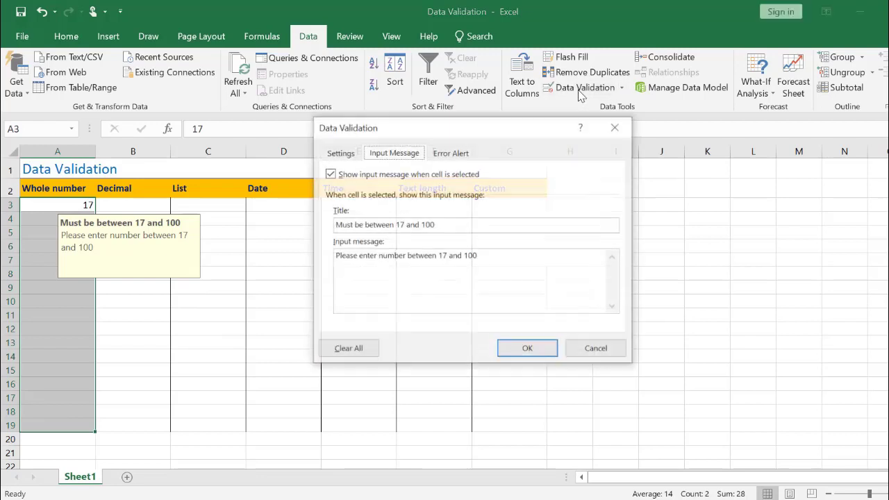
{"action": "left_click", "coordinate": [459, 153]}
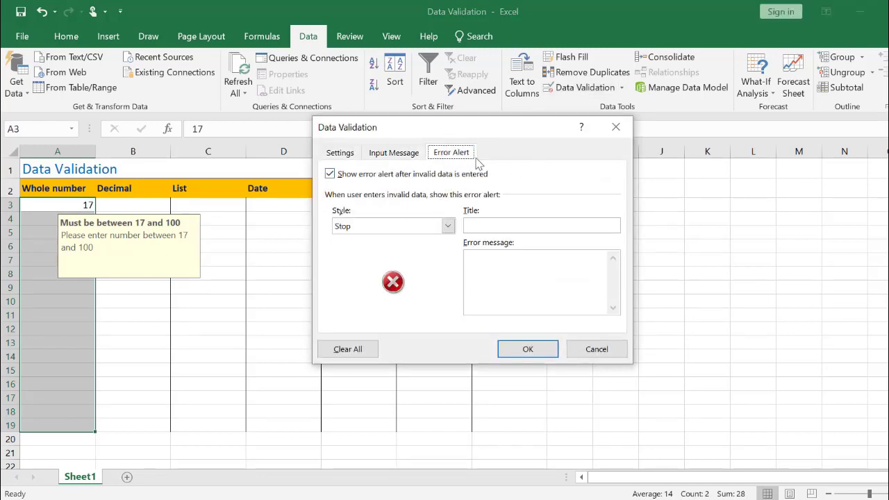
{"action": "left_click", "coordinate": [532, 222]}
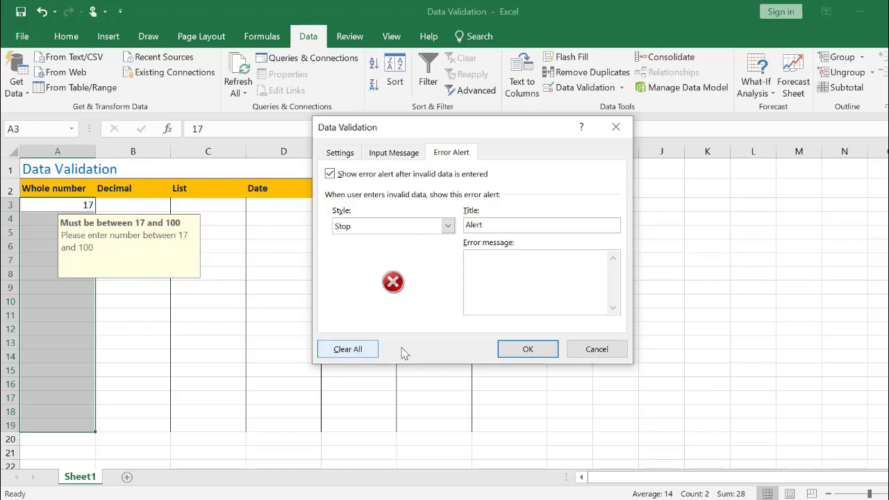
{"action": "left_click", "coordinate": [496, 279]}
{"action": "type", "text": "Number must b"}
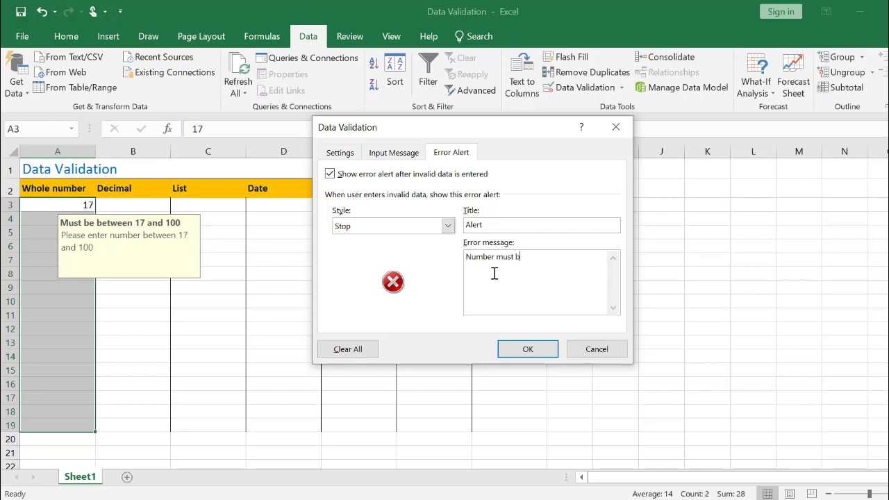
{"action": "type", "text": "e between 17 and 100"}
{"action": "left_click", "coordinate": [526, 350]}
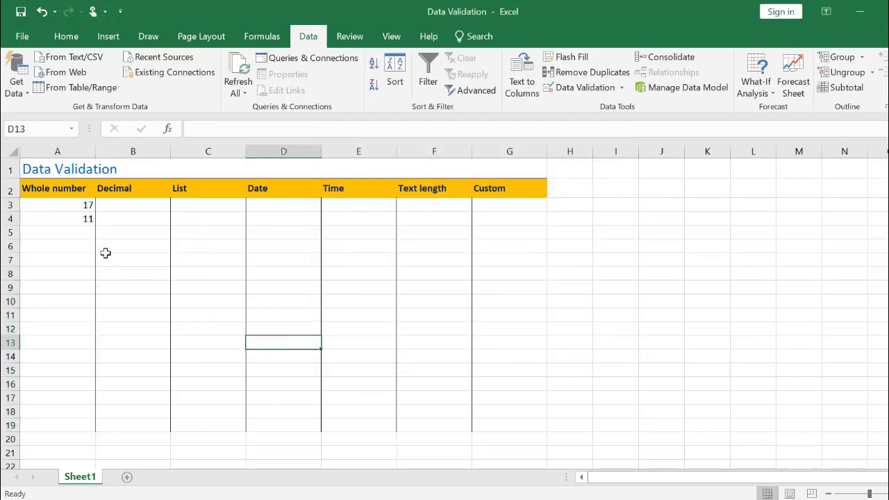
Try to enter 11 in cell A9 to test the custom error alert, and cancel the entry
{"action": "left_click", "coordinate": [74, 220]}
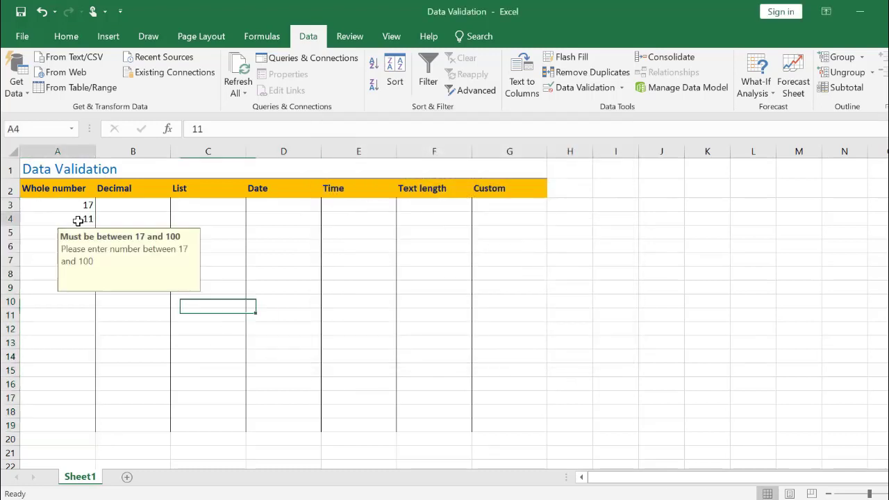
{"action": "left_click", "coordinate": [36, 288]}
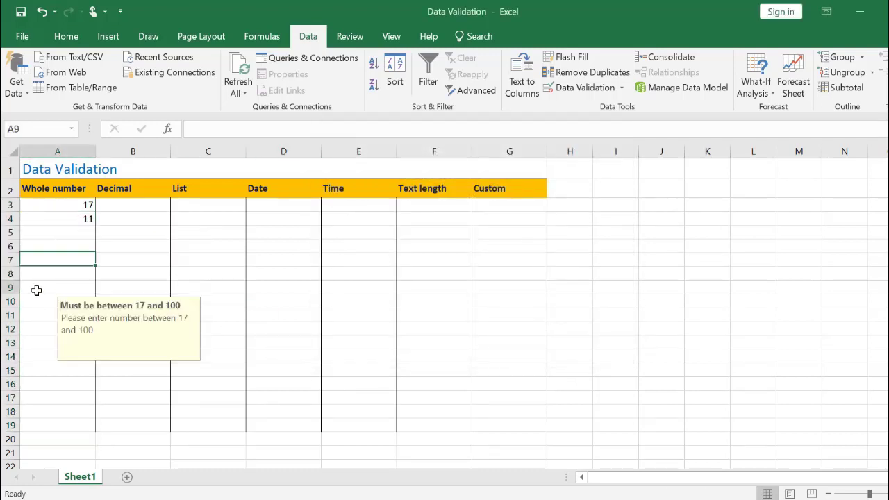
{"action": "type", "text": "11"}
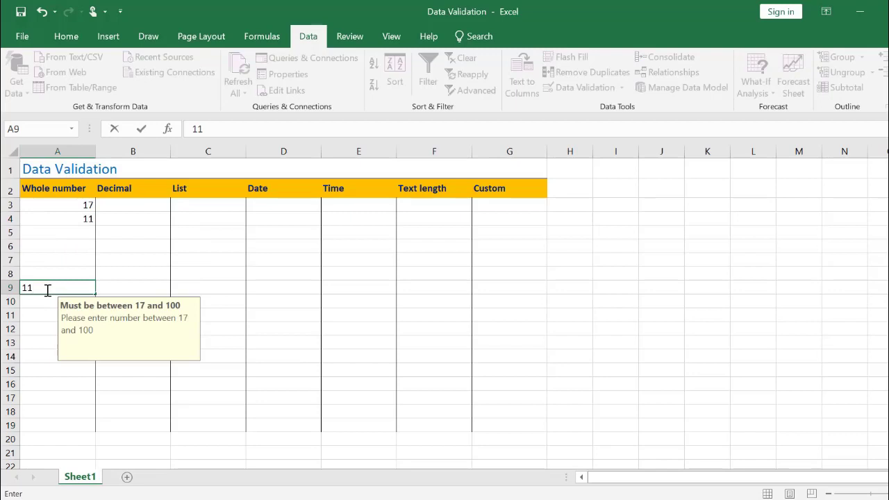
{"action": "key", "text": "Return"}
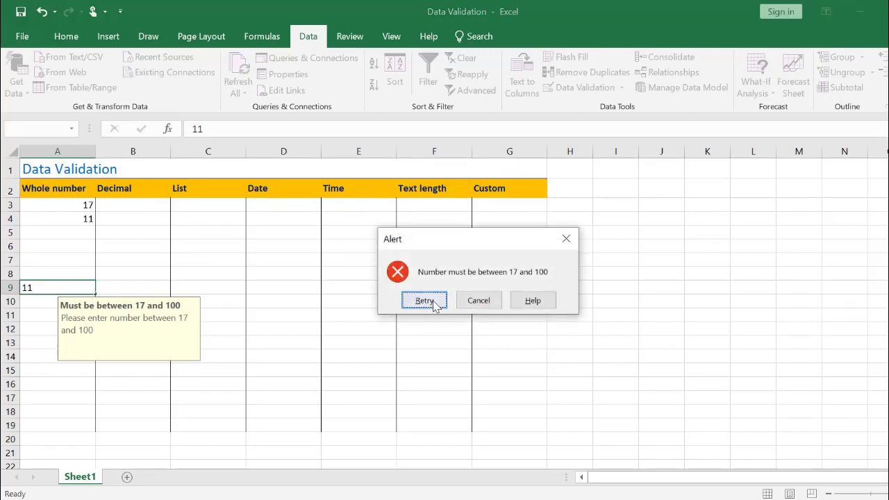
{"action": "left_click", "coordinate": [478, 305]}
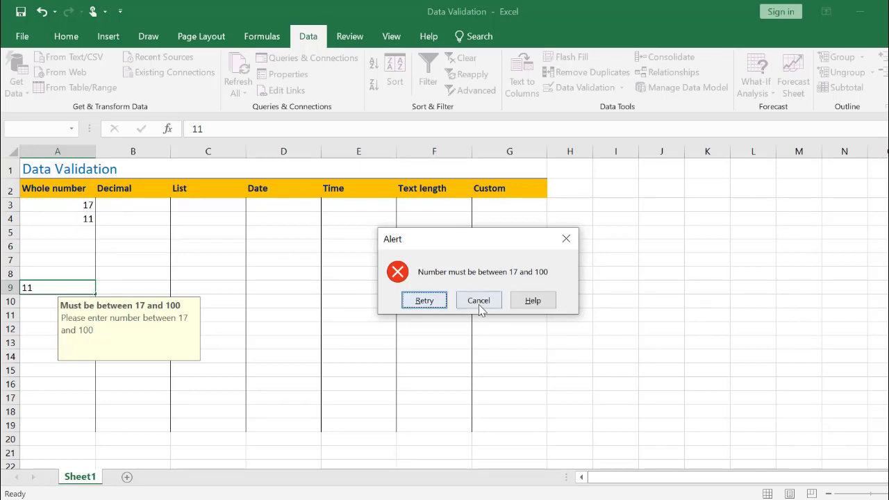
Try to enter 11 in cell A8, retry the rejected entry, and enter 17 instead
{"action": "double_click", "coordinate": [49, 271]}
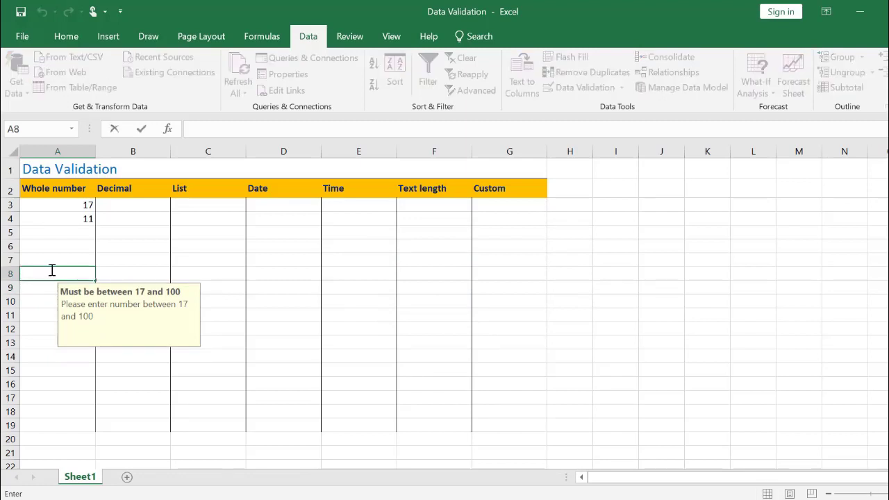
{"action": "type", "text": "11"}
{"action": "key", "text": "Return"}
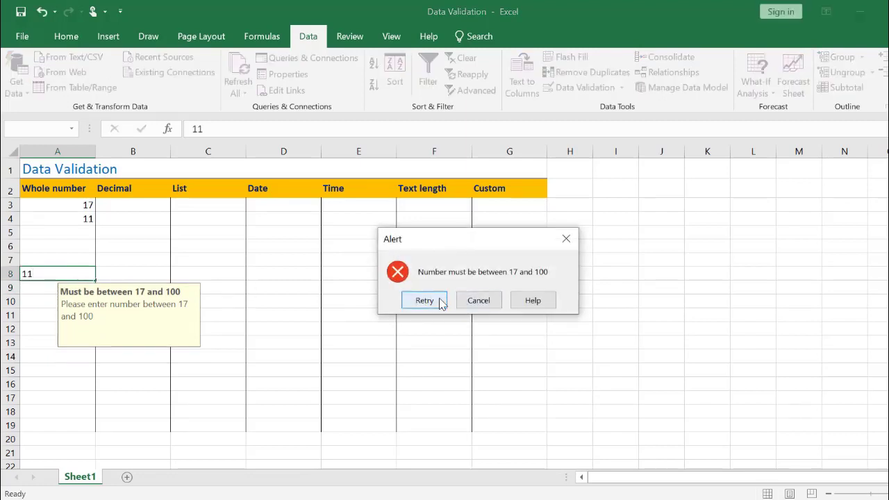
{"action": "left_click", "coordinate": [424, 301]}
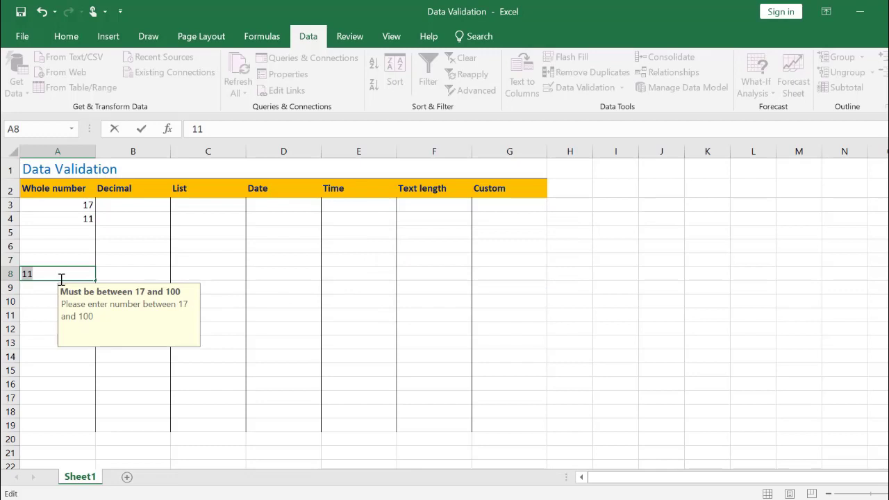
{"action": "type", "text": "17"}
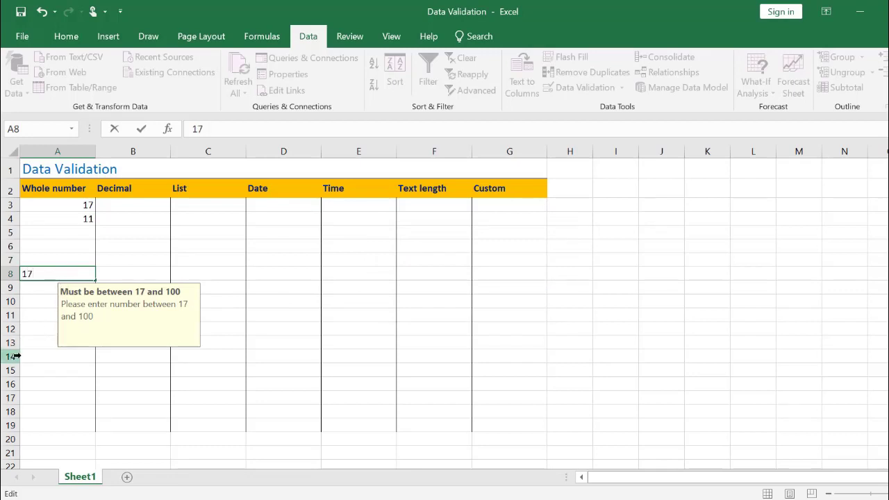
{"action": "left_click", "coordinate": [38, 356]}
{"action": "left_click", "coordinate": [60, 274]}
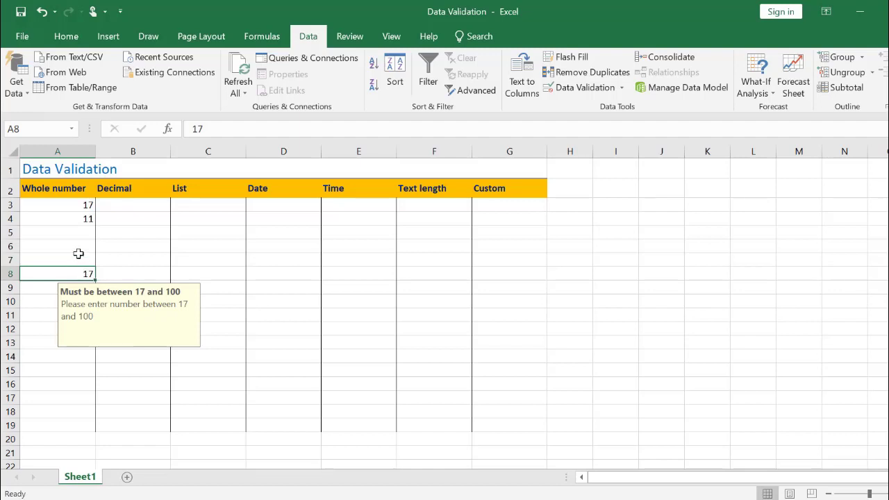
{"action": "key", "text": "ctrl+z"}
Change the error alert style of the validation on cells A3:A19 to Warning
{"action": "left_click_drag", "start_coordinate": [70, 206], "coordinate": [44, 424]}
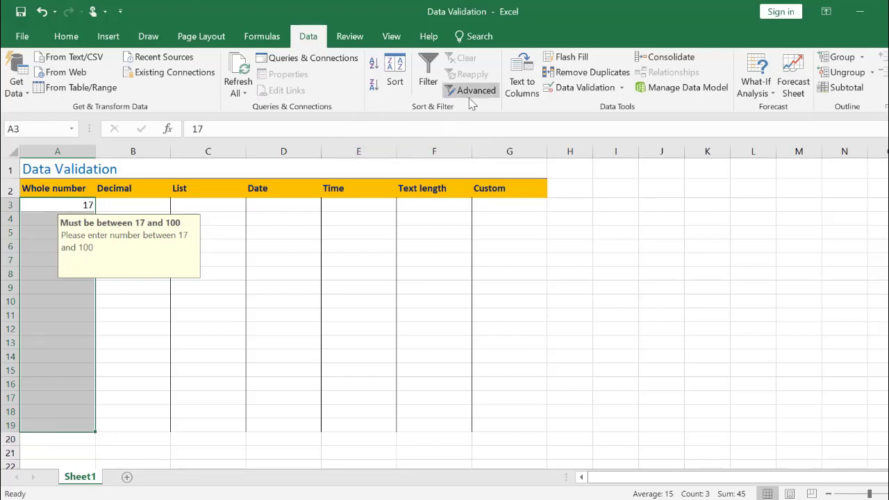
{"action": "left_click", "coordinate": [568, 89]}
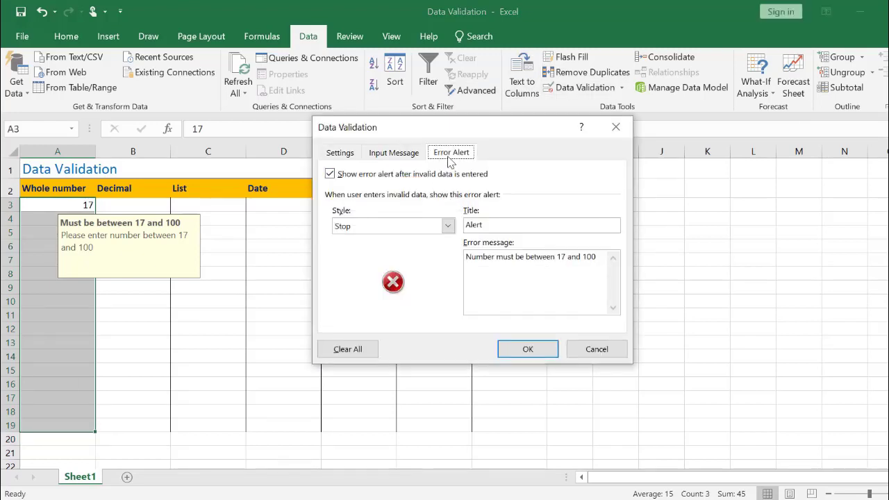
{"action": "left_click", "coordinate": [448, 226]}
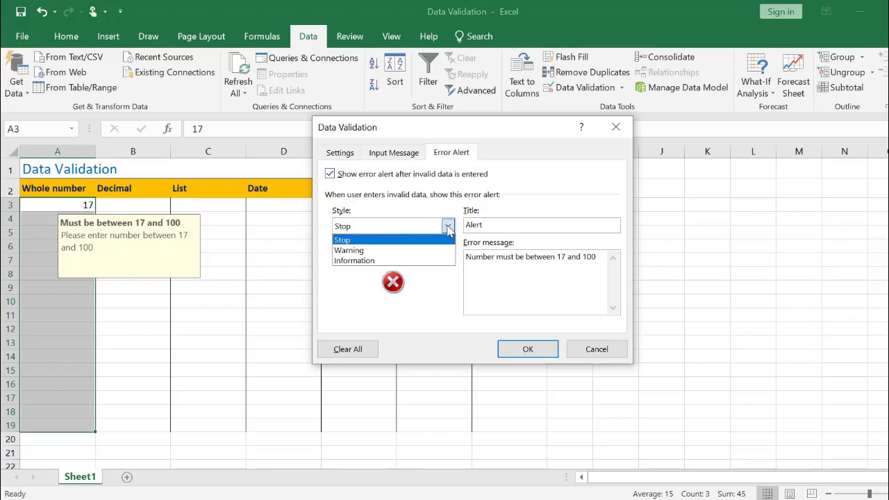
{"action": "left_click", "coordinate": [396, 252]}
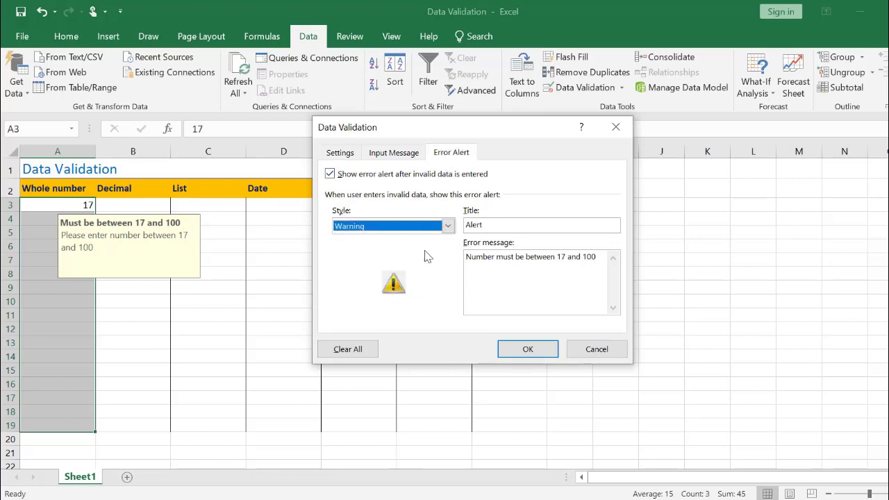
{"action": "left_click", "coordinate": [448, 226]}
{"action": "left_click", "coordinate": [388, 262]}
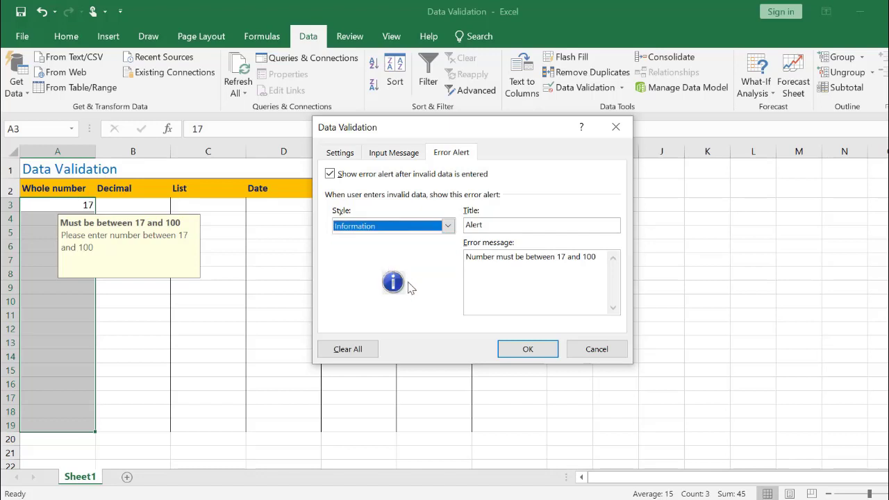
{"action": "left_click", "coordinate": [447, 226]}
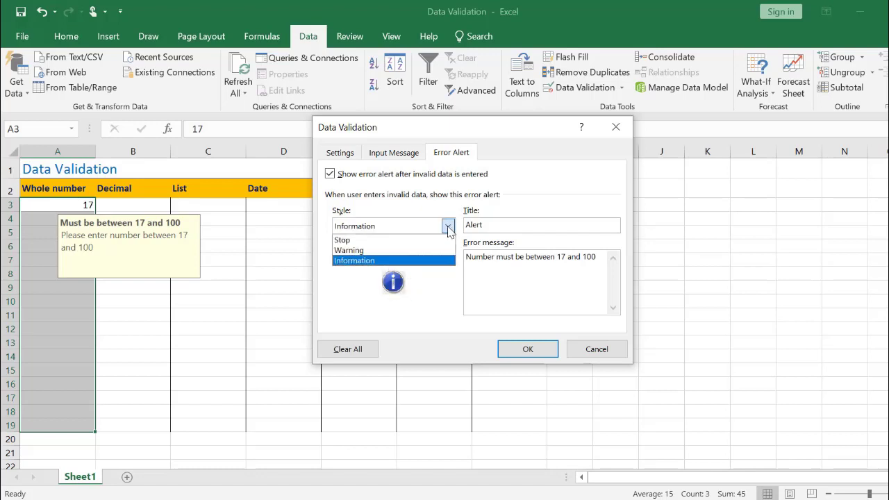
{"action": "left_click", "coordinate": [394, 251]}
{"action": "left_click", "coordinate": [532, 349]}
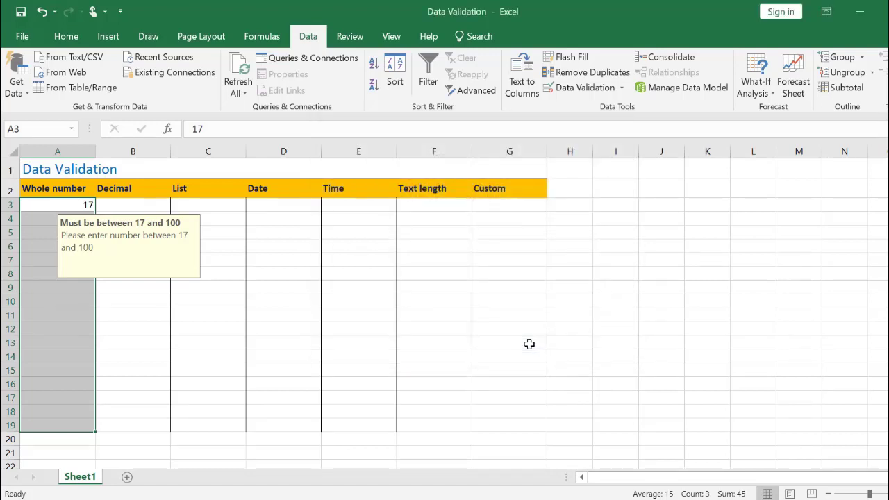
Enter 11 in cell A6 to test the Warning alert, and choose to continue with the value
{"action": "left_click", "coordinate": [53, 276]}
{"action": "left_click", "coordinate": [67, 245]}
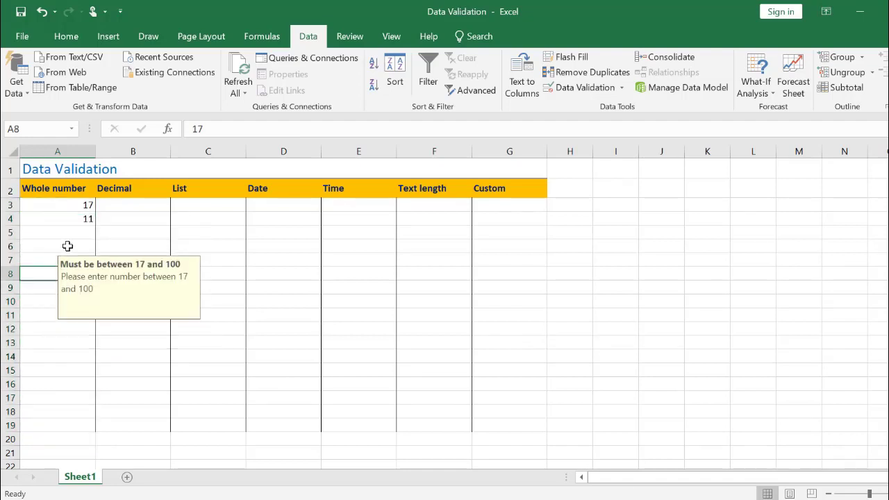
{"action": "type", "text": "11"}
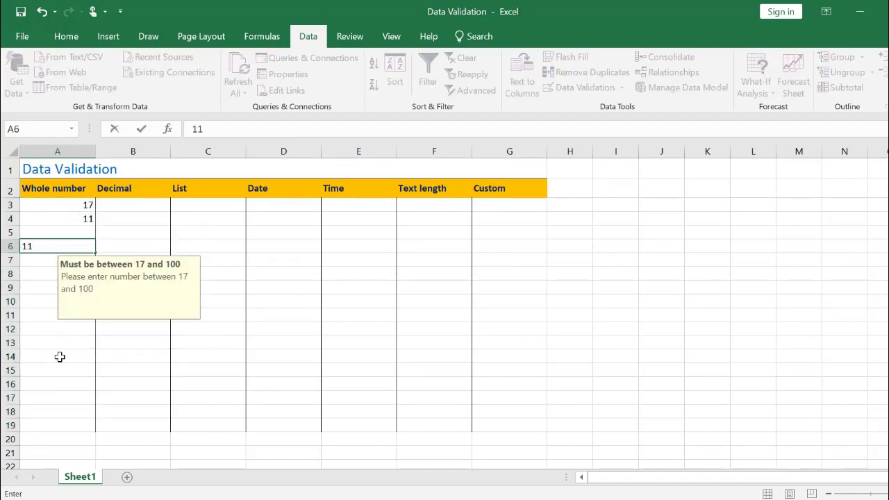
{"action": "key", "text": "Return"}
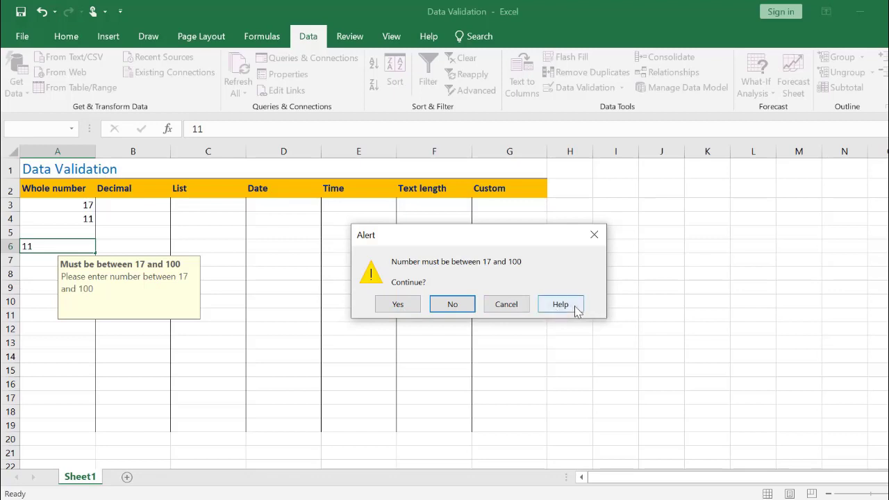
{"action": "left_click", "coordinate": [397, 304]}
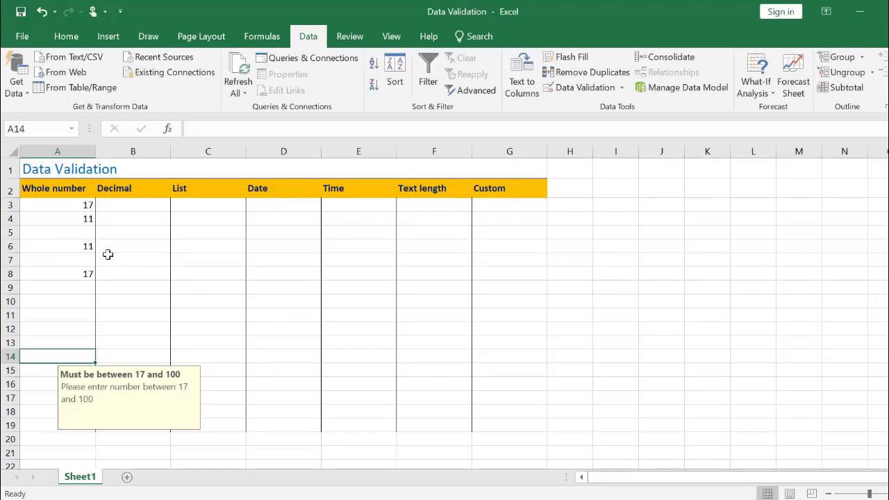
Change the error alert style of the validation on cells A3:A19 to Information
{"action": "left_click_drag", "start_coordinate": [69, 204], "coordinate": [38, 421]}
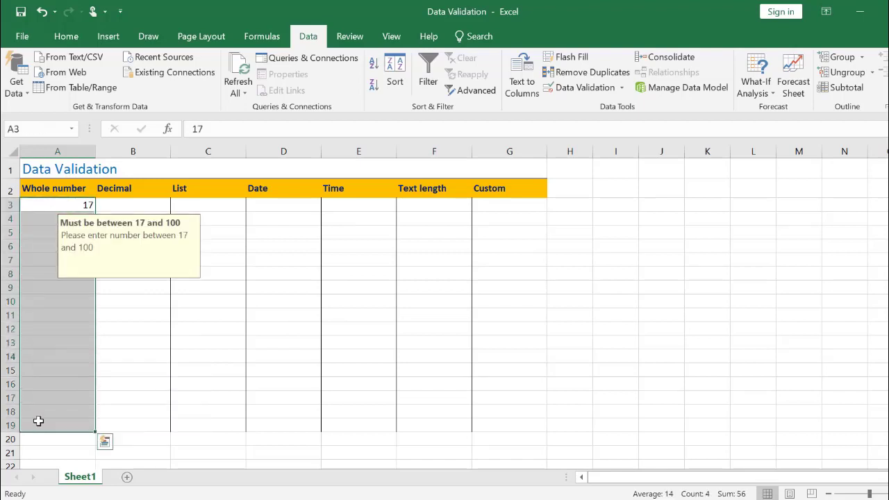
{"action": "left_click", "coordinate": [572, 91]}
{"action": "left_click", "coordinate": [448, 225]}
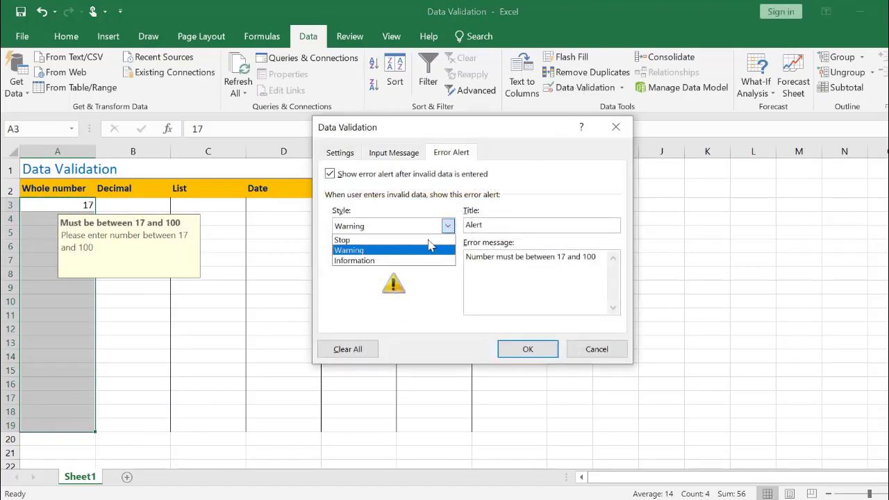
{"action": "left_click", "coordinate": [373, 262]}
{"action": "left_click", "coordinate": [527, 349]}
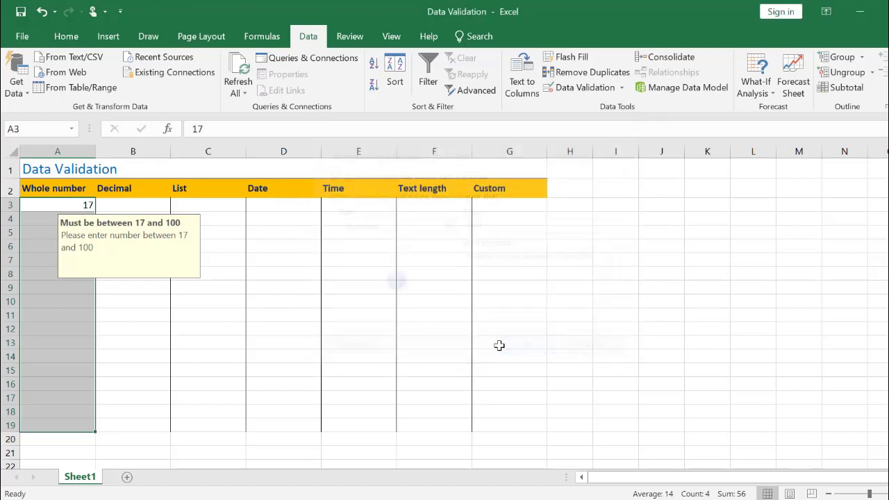
Enter 11 in cell A11 to test the Information alert, and accept the value
{"action": "left_click", "coordinate": [75, 315]}
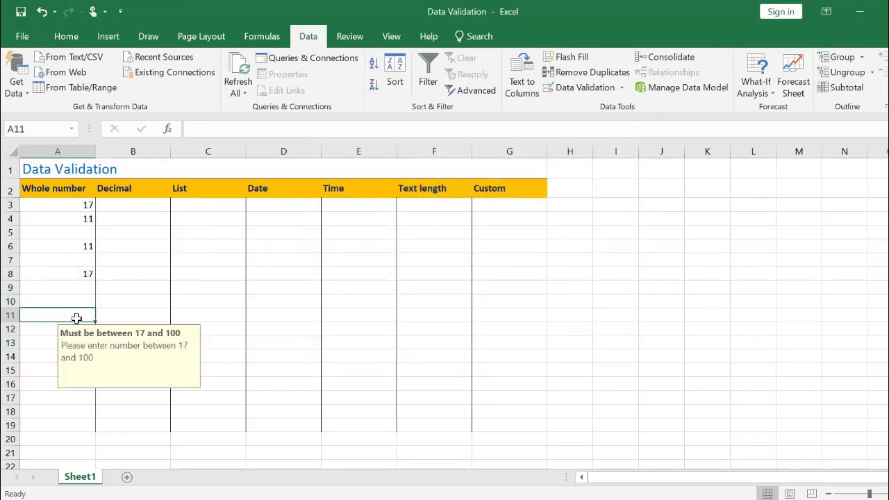
{"action": "type", "text": "11"}
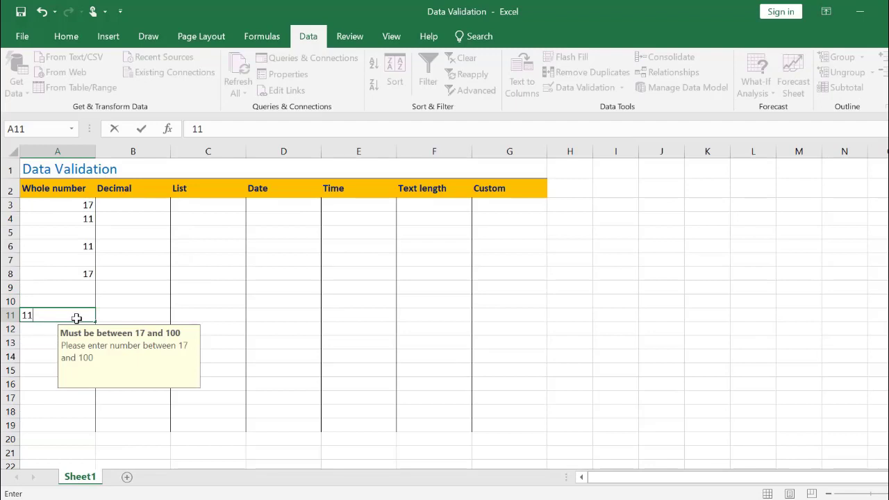
{"action": "key", "text": "Return"}
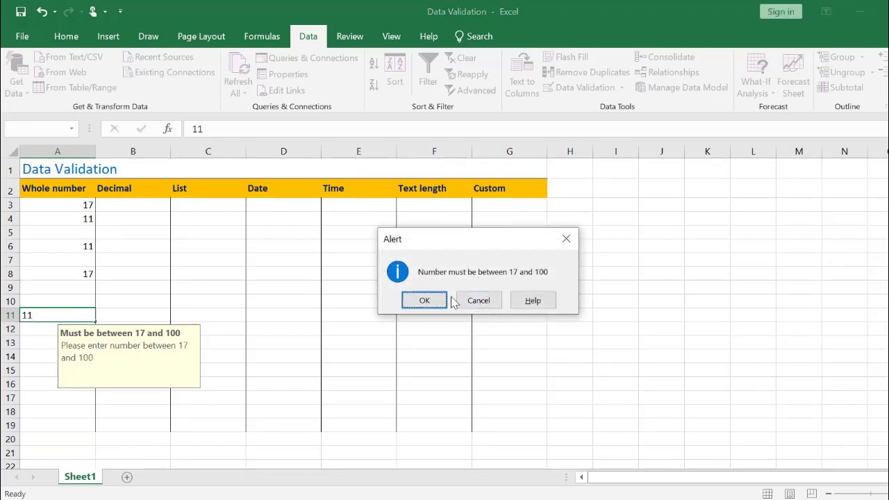
{"action": "left_click", "coordinate": [424, 301]}
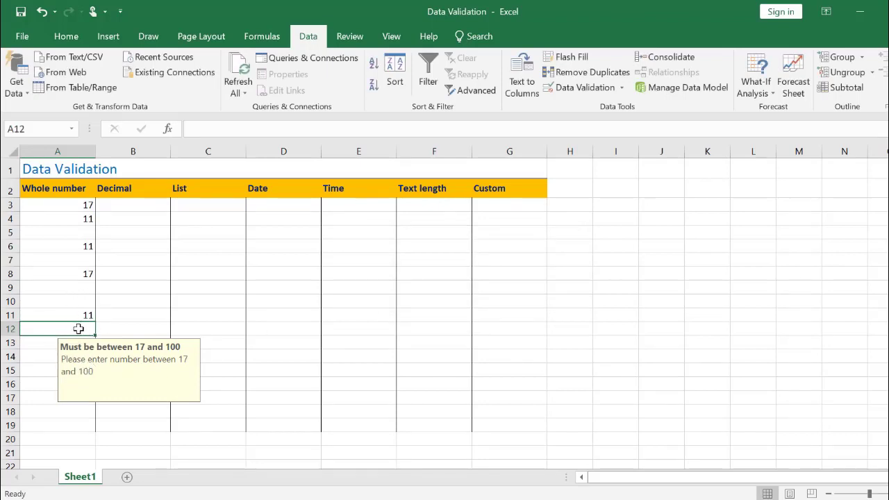
Try to enter 12 in cell A12, and dismiss the Information alert without accepting the value
{"action": "type", "text": "12"}
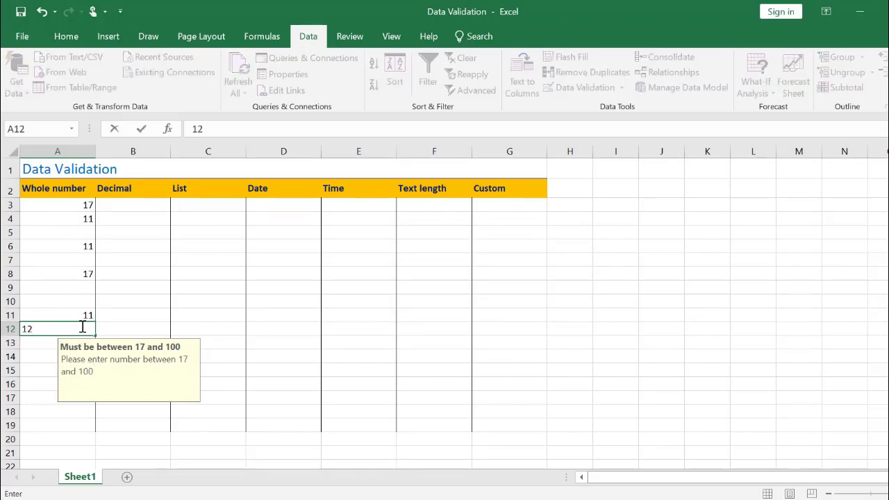
{"action": "key", "text": "Return"}
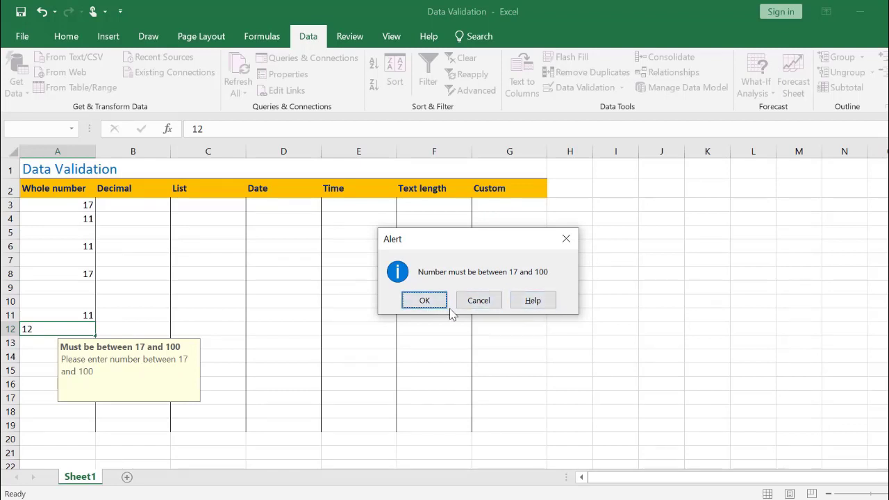
{"action": "left_click", "coordinate": [565, 239]}
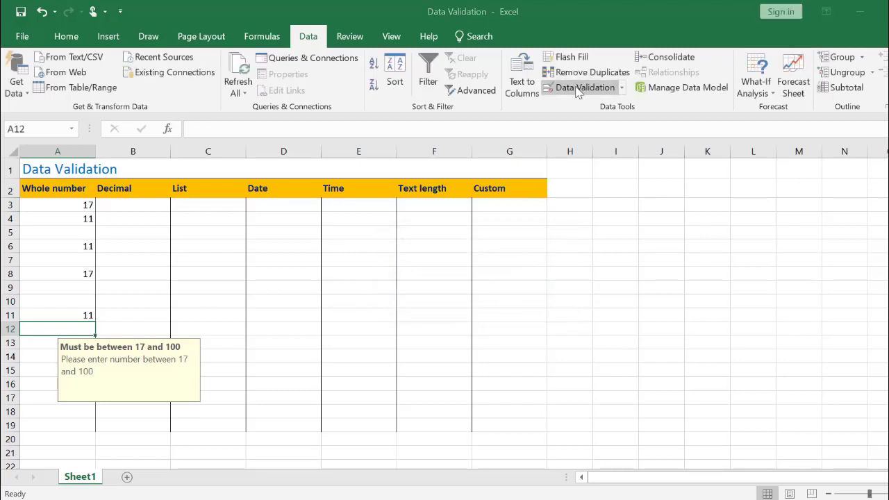
Set the error alert style for cell A12 to Stop after trying the Warning and Information styles
{"action": "left_click", "coordinate": [577, 88]}
{"action": "left_click", "coordinate": [388, 226]}
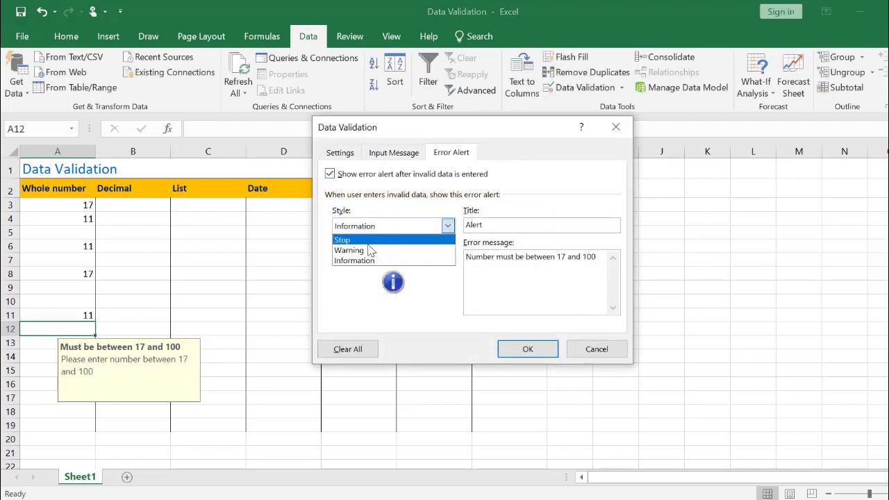
{"action": "left_click", "coordinate": [374, 239]}
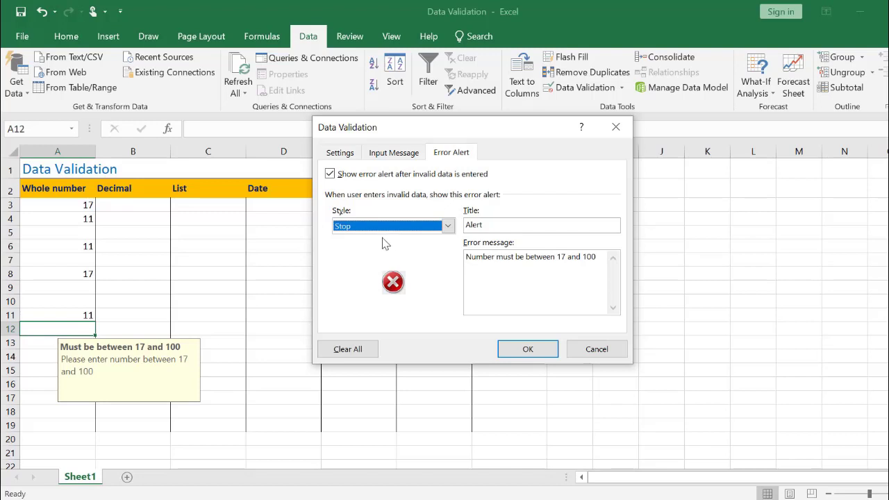
{"action": "left_click", "coordinate": [389, 228]}
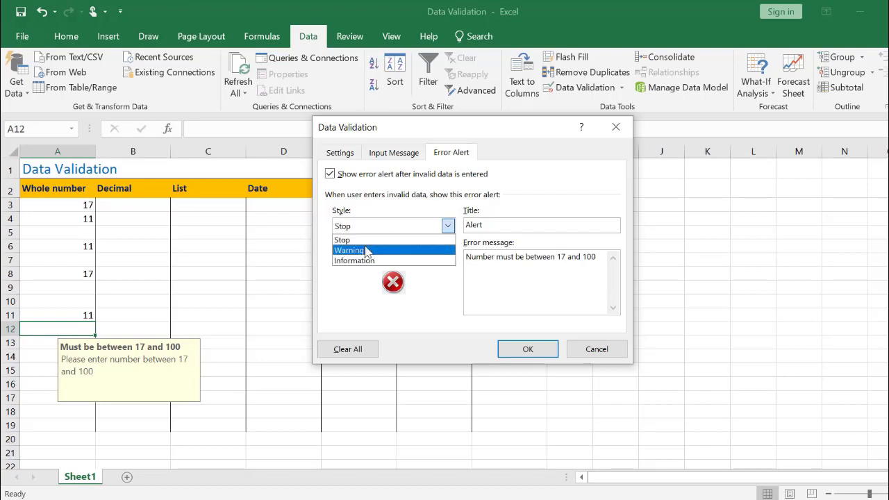
{"action": "left_click", "coordinate": [367, 251]}
{"action": "left_click", "coordinate": [395, 229]}
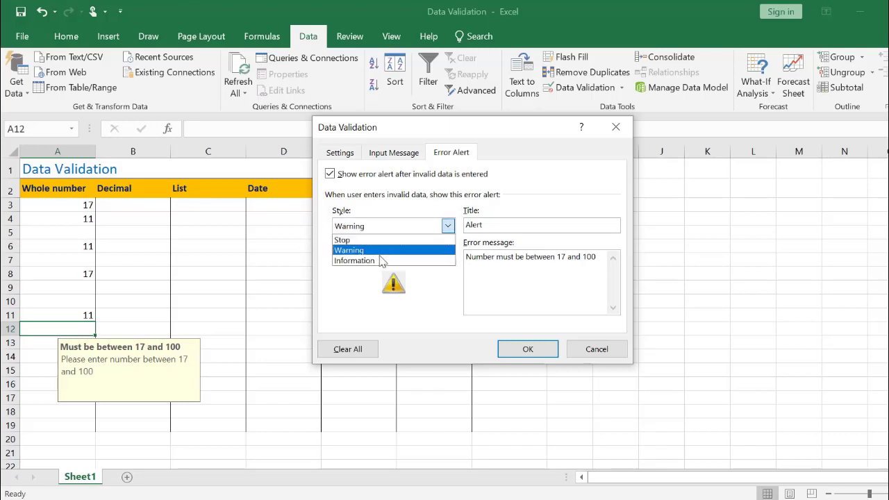
{"action": "left_click", "coordinate": [377, 262]}
{"action": "left_click", "coordinate": [386, 226]}
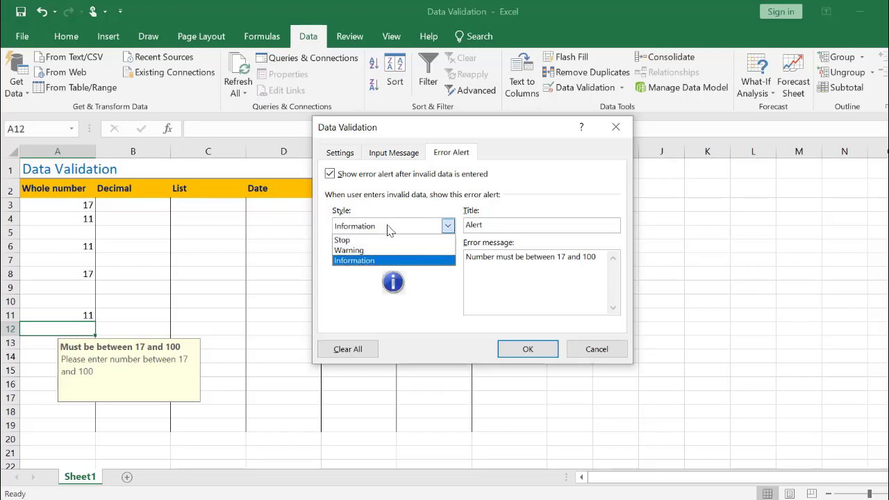
{"action": "left_click", "coordinate": [378, 241]}
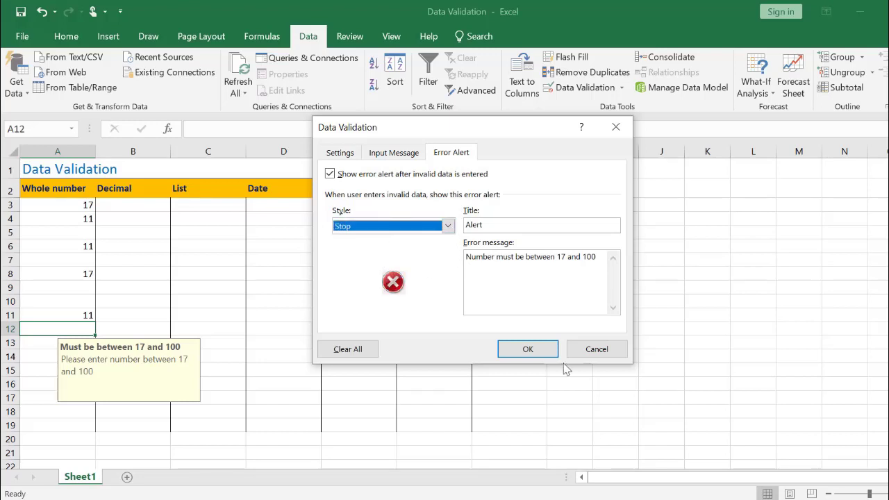
{"action": "left_click", "coordinate": [531, 349]}
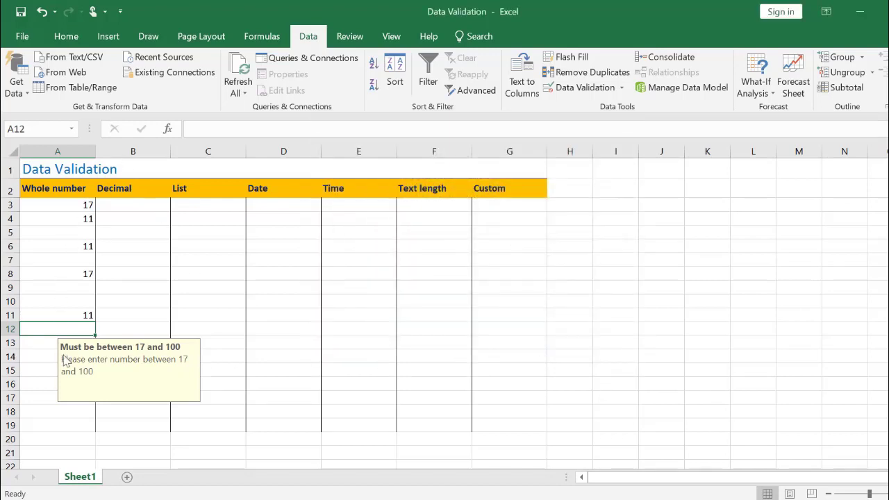
Try to enter 11 in cell A12 to test the Stop alert, and cancel the entry
{"action": "key", "text": "F2"}
{"action": "type", "text": "11"}
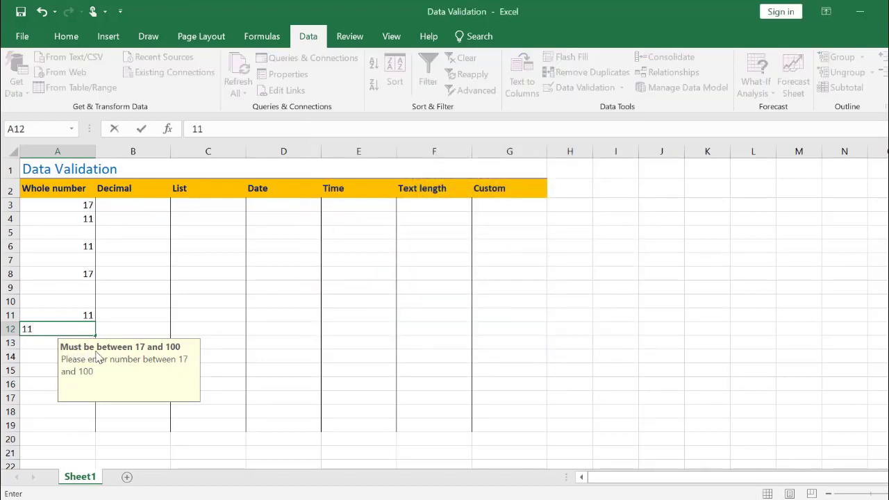
{"action": "key", "text": "Return"}
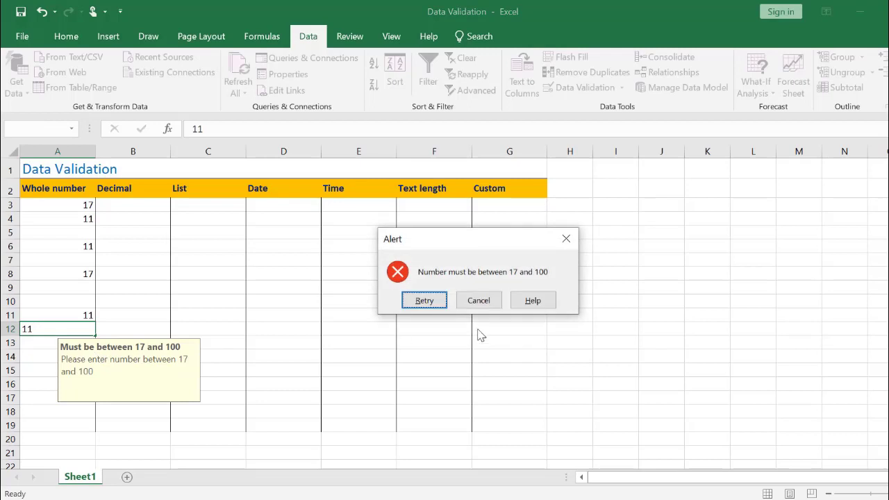
{"action": "left_click", "coordinate": [479, 302]}
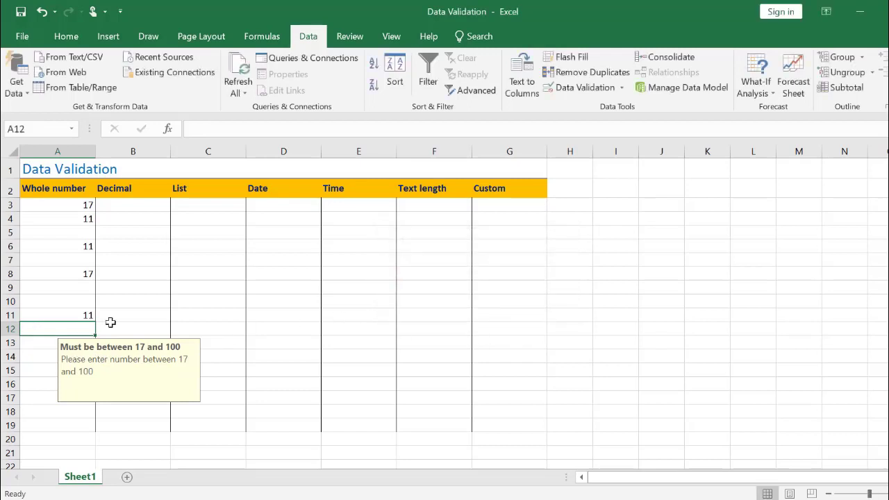
Circle the invalid data on the worksheet
{"action": "left_click", "coordinate": [570, 88]}
{"action": "left_click", "coordinate": [602, 354]}
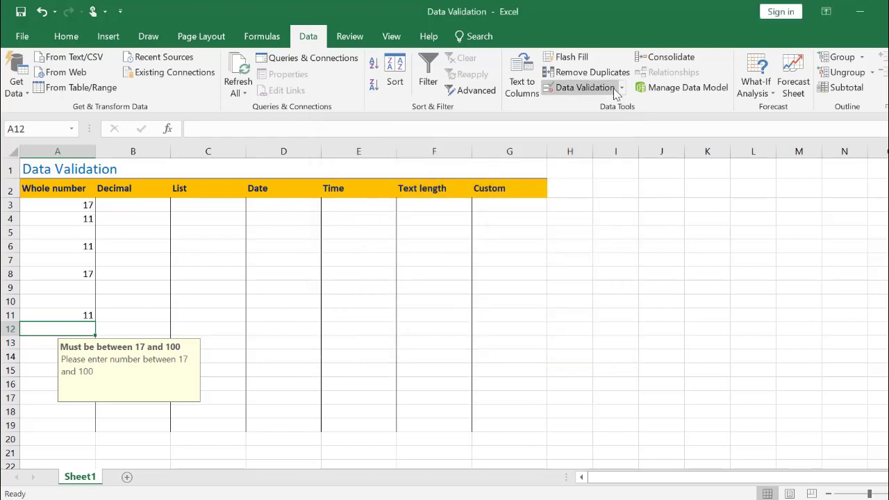
{"action": "left_click", "coordinate": [621, 88]}
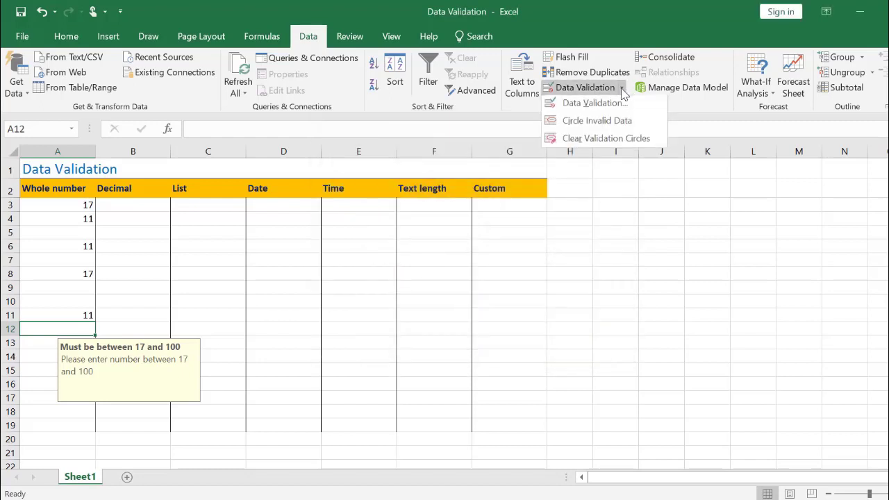
{"action": "left_click", "coordinate": [616, 123]}
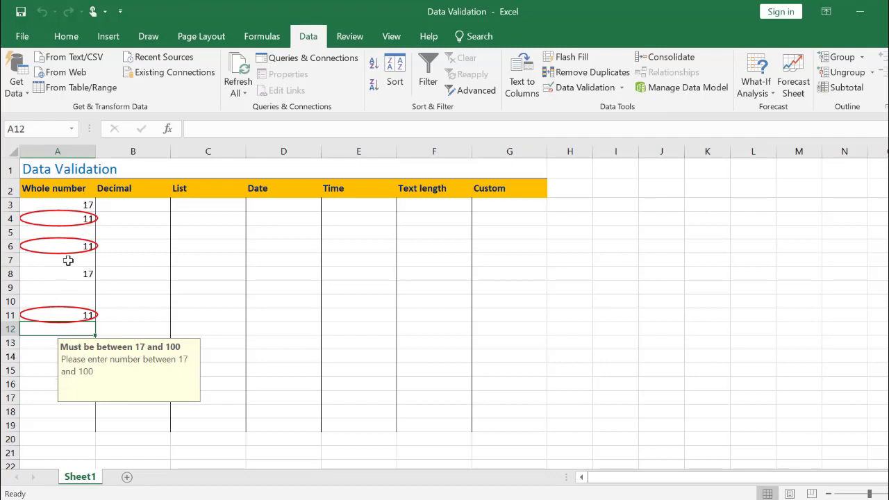
Clear the validation circles from the worksheet
{"action": "left_click", "coordinate": [580, 88]}
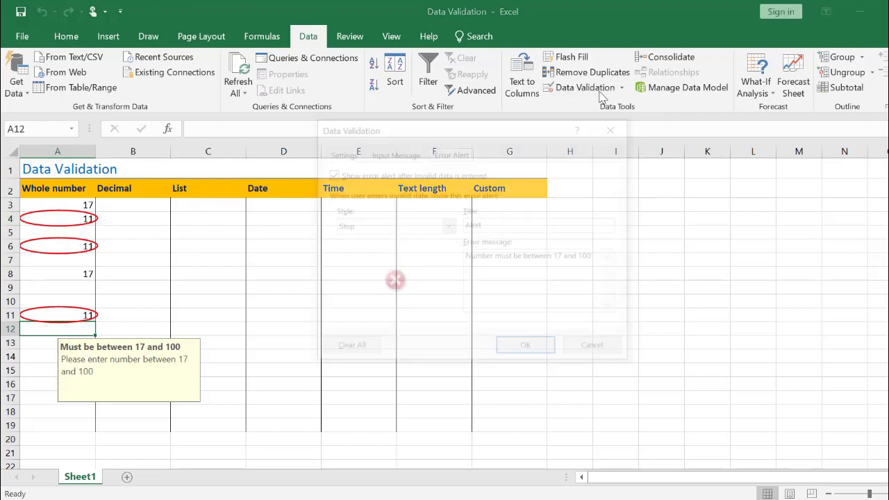
{"action": "left_click", "coordinate": [596, 349]}
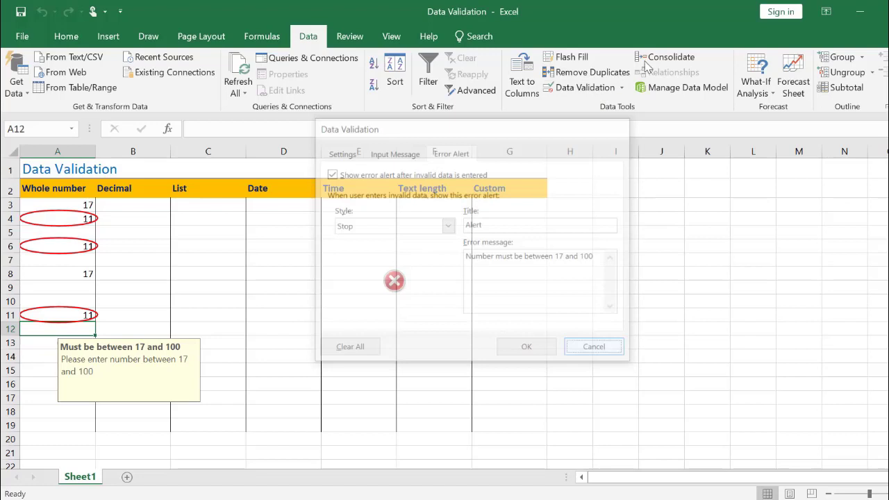
{"action": "left_click", "coordinate": [620, 87]}
{"action": "left_click", "coordinate": [602, 141]}
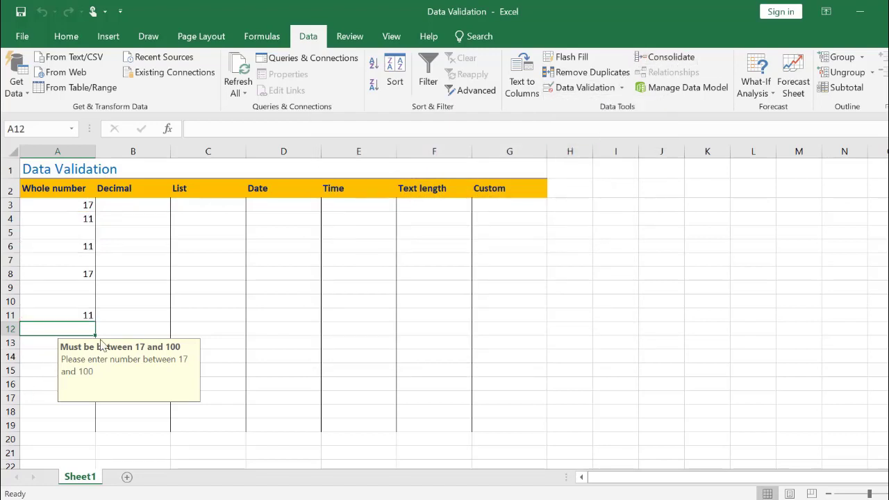
Select column A from cell A3 down to the sheet's last row and reopen its data validation, erasing the current settings
{"action": "left_click", "coordinate": [74, 201]}
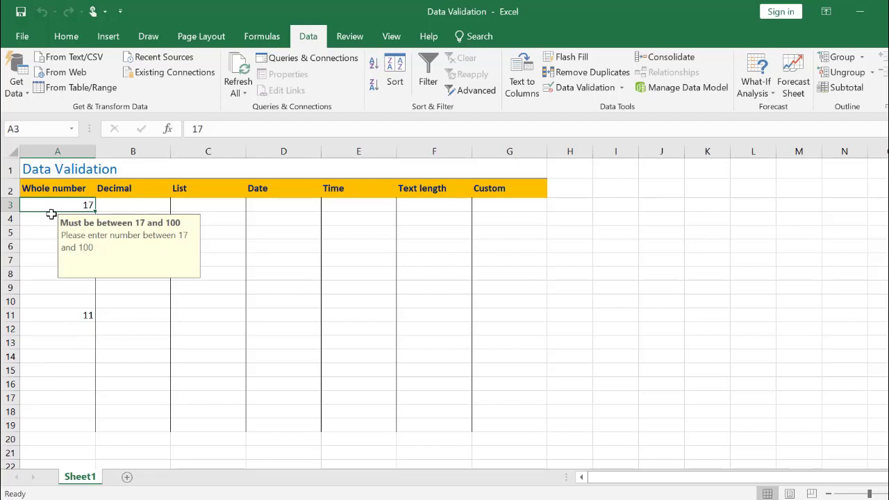
{"action": "key", "text": "shift+Down"}
{"action": "key", "text": "shift+Down"}
{"action": "key", "text": "shift+Down"}
{"action": "key", "text": "shift+Down"}
{"action": "key", "text": "shift+Down"}
{"action": "key", "text": "shift+Down"}
{"action": "key", "text": "shift+Down"}
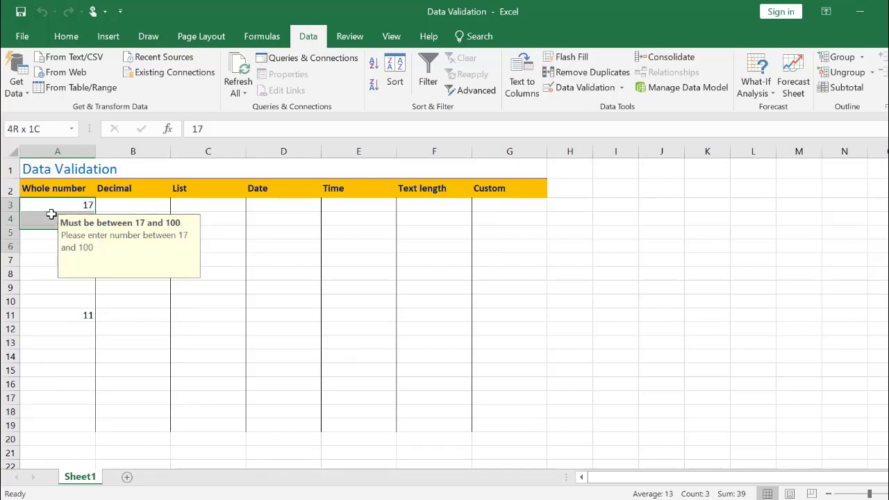
{"action": "key", "text": "ctrl+shift+Down"}
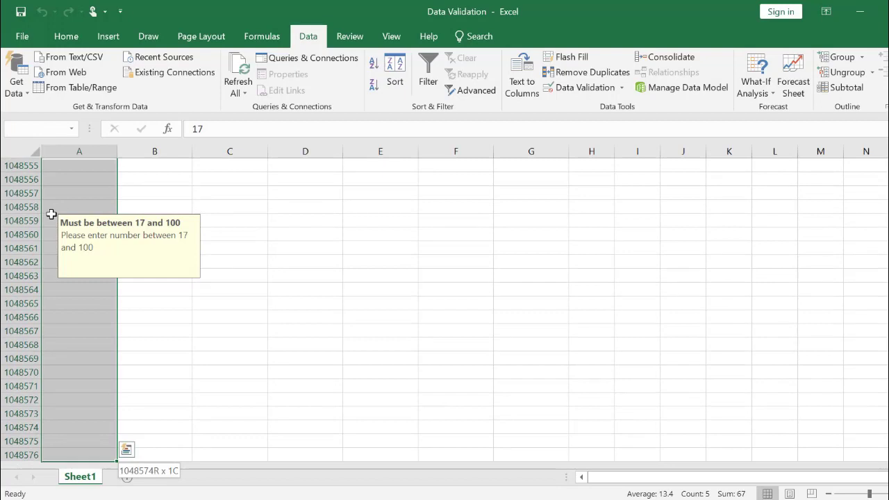
{"action": "left_click", "coordinate": [558, 89]}
{"action": "left_click", "coordinate": [455, 304]}
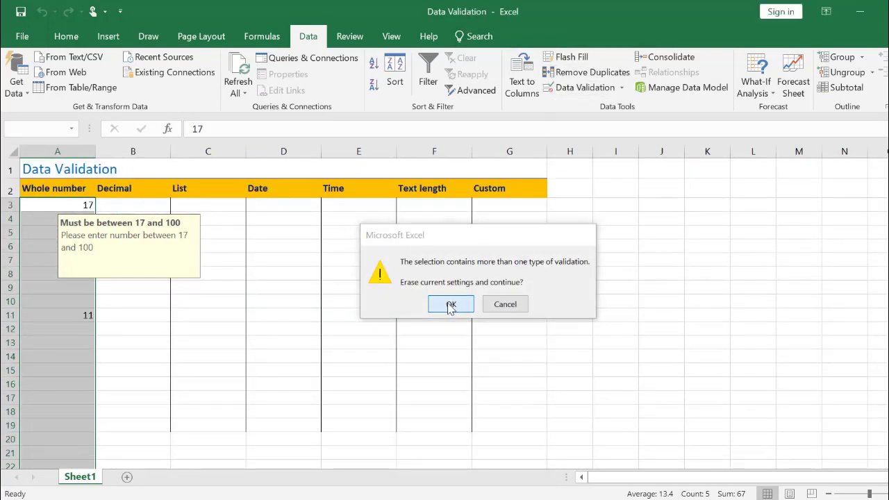
Restrict the selected column A cells to whole numbers between a minimum of 17 and a maximum of 100
{"action": "left_click", "coordinate": [340, 153]}
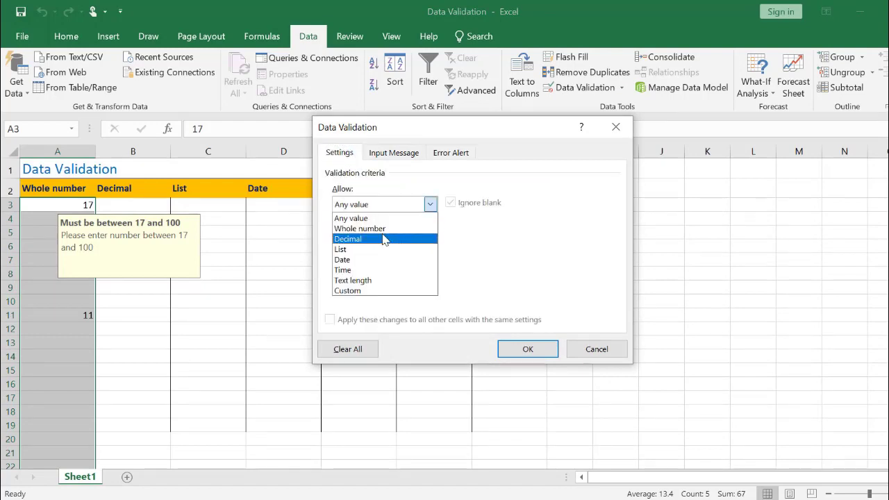
{"action": "left_click", "coordinate": [368, 228]}
{"action": "left_click", "coordinate": [359, 268]}
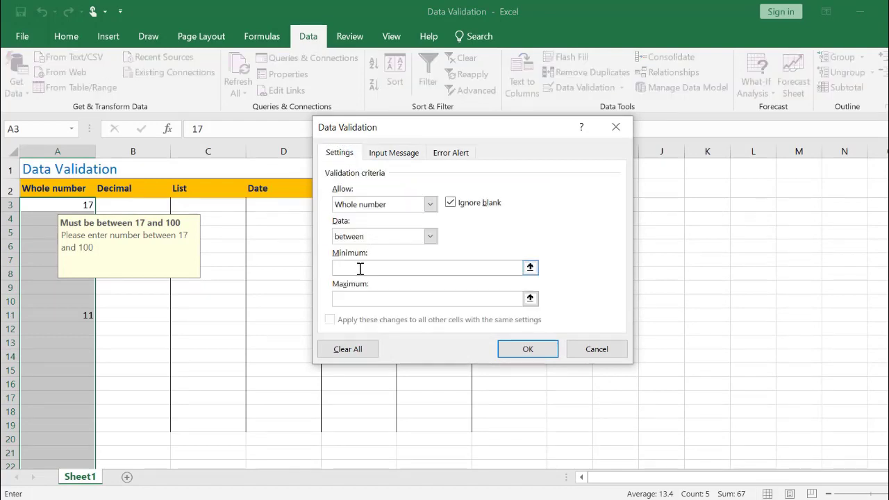
{"action": "type", "text": "17"}
{"action": "left_click", "coordinate": [341, 299]}
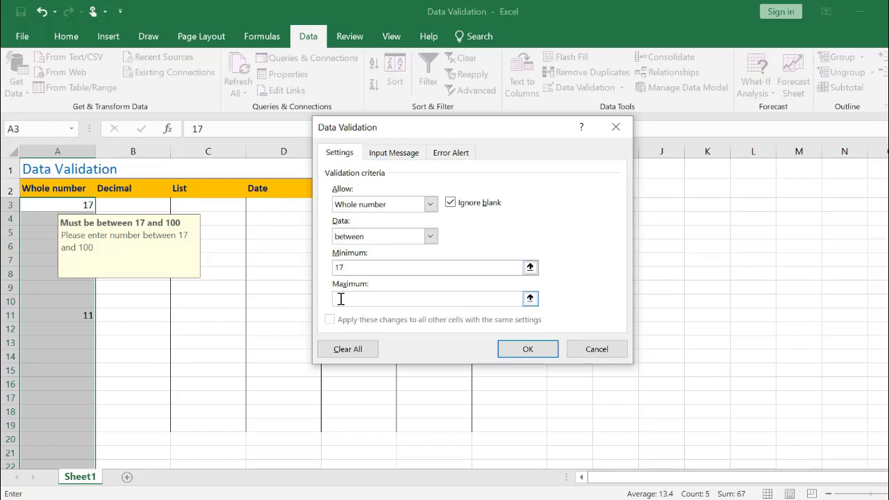
{"action": "type", "text": "100"}
{"action": "left_click", "coordinate": [526, 349]}
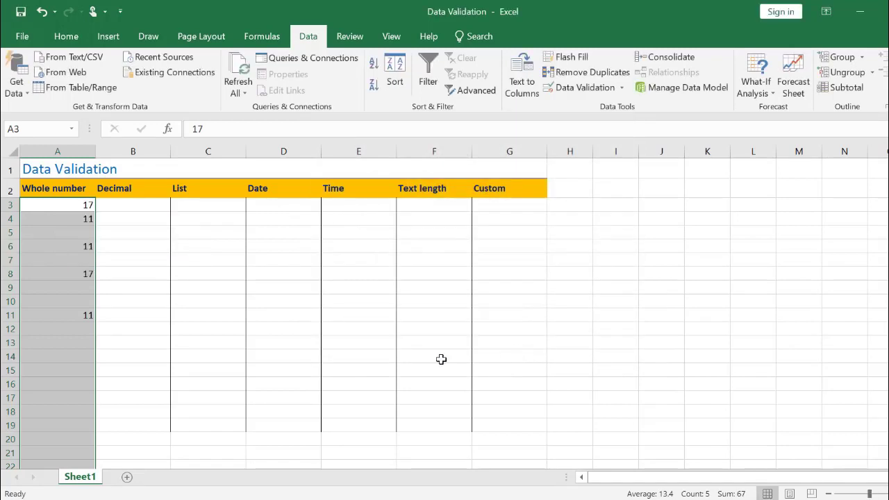
Try to enter 11 in cell A38 to test the extended validation, and cancel the entry
{"action": "left_click", "coordinate": [170, 350]}
{"action": "left_click", "coordinate": [50, 342]}
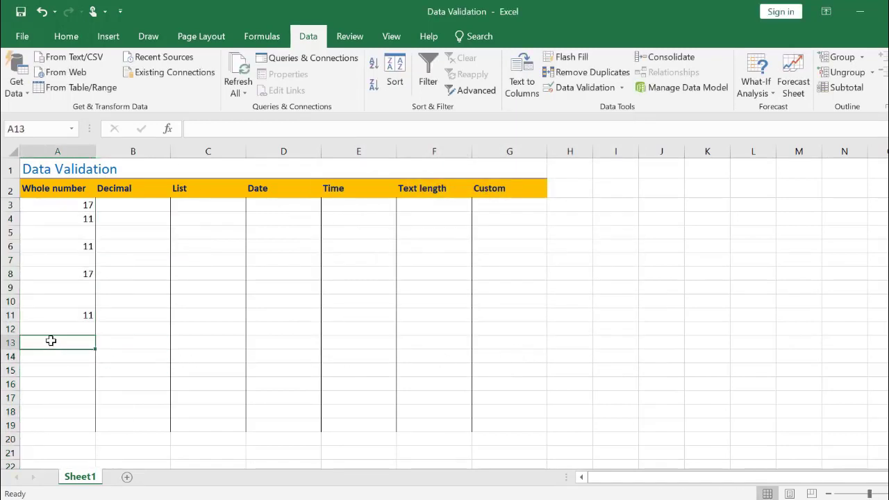
{"action": "scroll", "coordinate": [48, 408], "scroll_direction": "down", "scroll_amount": 2}
{"action": "scroll", "coordinate": [48, 408], "scroll_direction": "down", "scroll_amount": 4}
{"action": "left_click", "coordinate": [46, 429]}
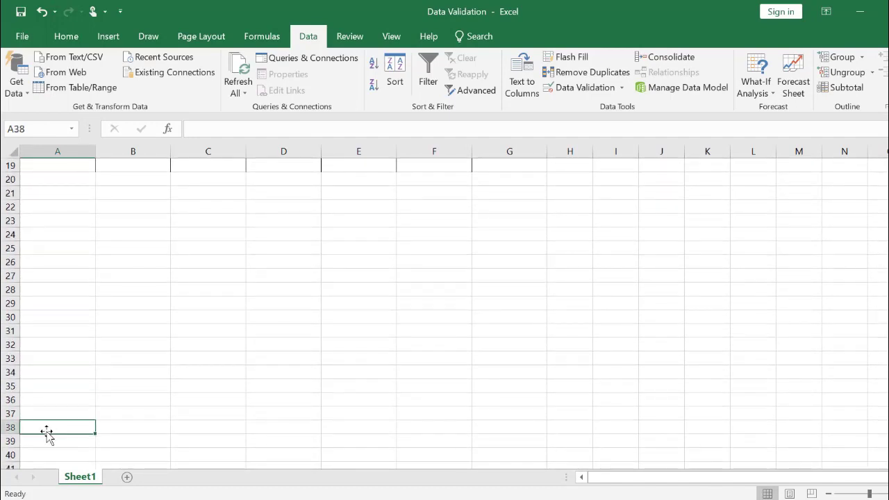
{"action": "type", "text": "11"}
{"action": "key", "text": "Return"}
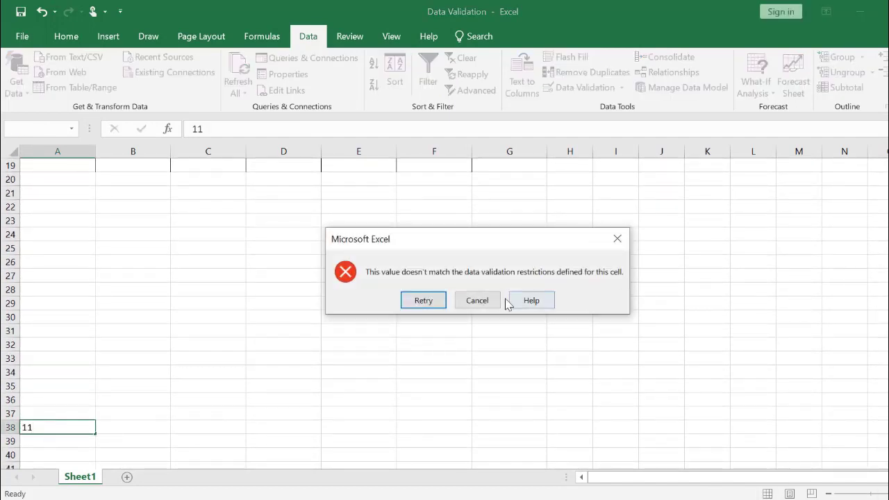
{"action": "left_click", "coordinate": [489, 302]}
{"action": "scroll", "coordinate": [105, 290], "scroll_direction": "up", "scroll_amount": 6}
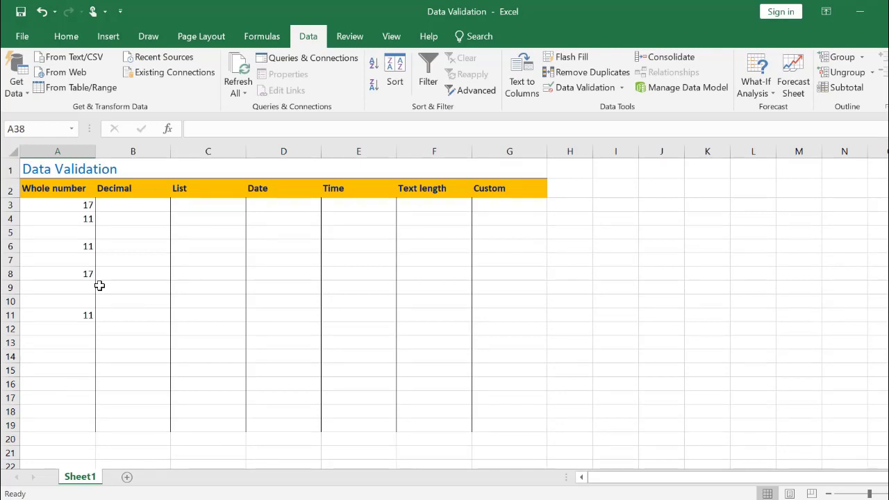
Review the data validation criteria of cell A3 and close them without changes
{"action": "left_click", "coordinate": [65, 203]}
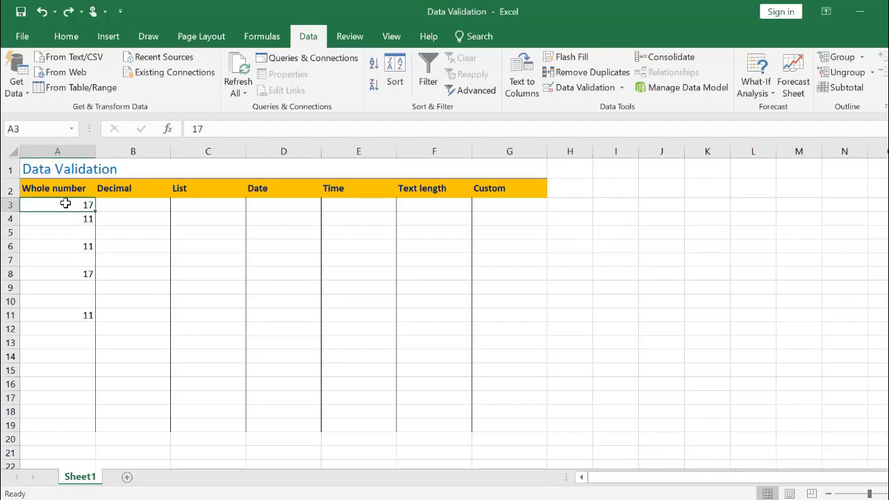
{"action": "left_click", "coordinate": [577, 88]}
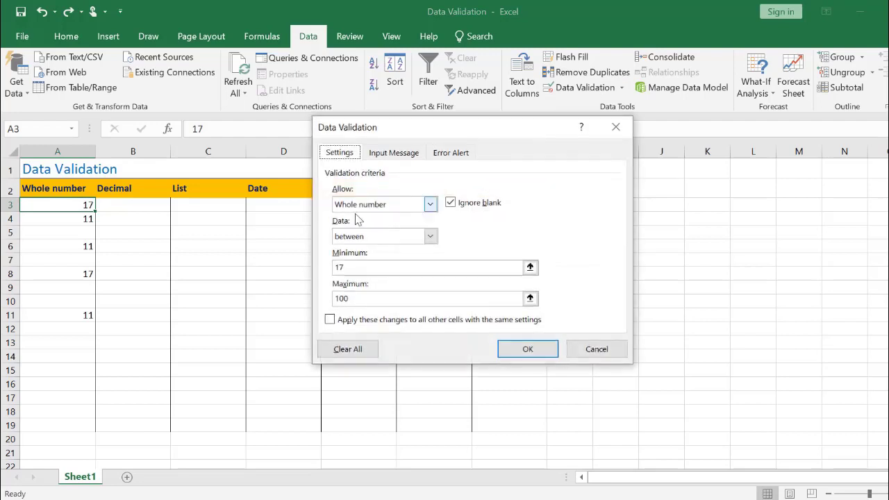
{"action": "left_click", "coordinate": [593, 349]}
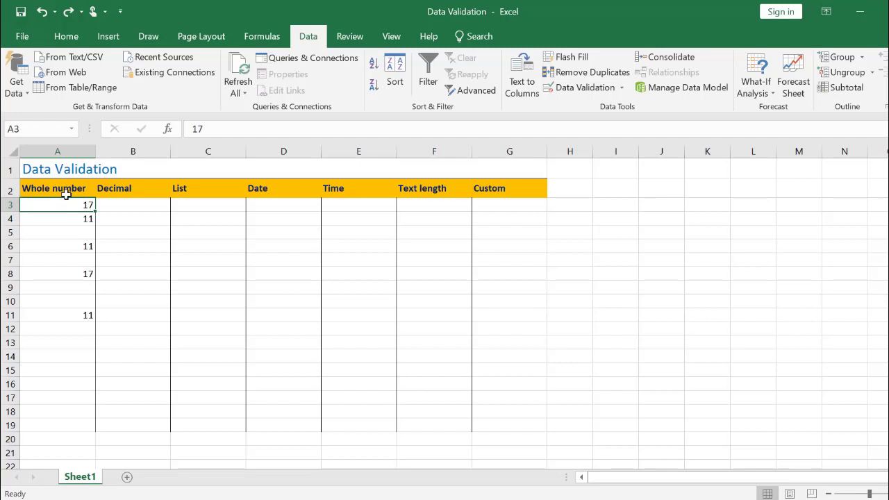
Remove all data validation from the whole of column A, agreeing to extend validation to the cells without it
{"action": "left_click", "coordinate": [57, 150]}
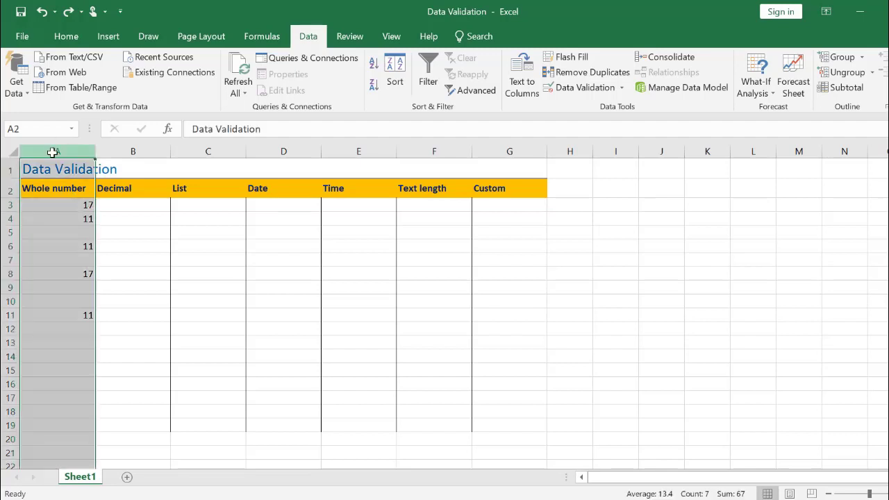
{"action": "left_click", "coordinate": [586, 88]}
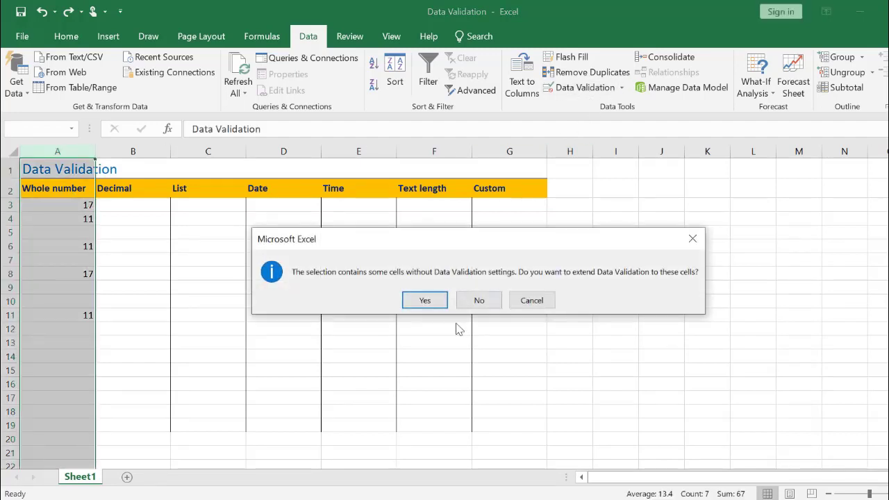
{"action": "left_click", "coordinate": [422, 301]}
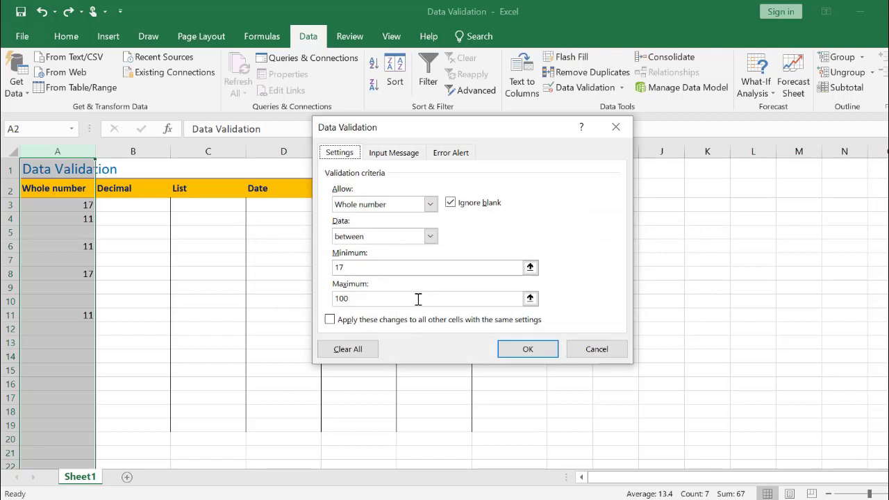
{"action": "left_click", "coordinate": [350, 347]}
{"action": "left_click", "coordinate": [530, 348]}
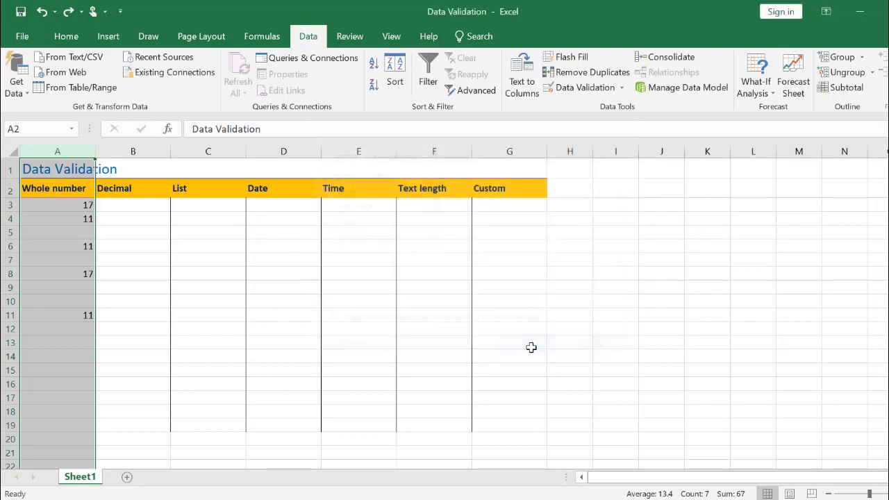
Enter 1 in cell A7 to test the column without validation
{"action": "left_click", "coordinate": [88, 259]}
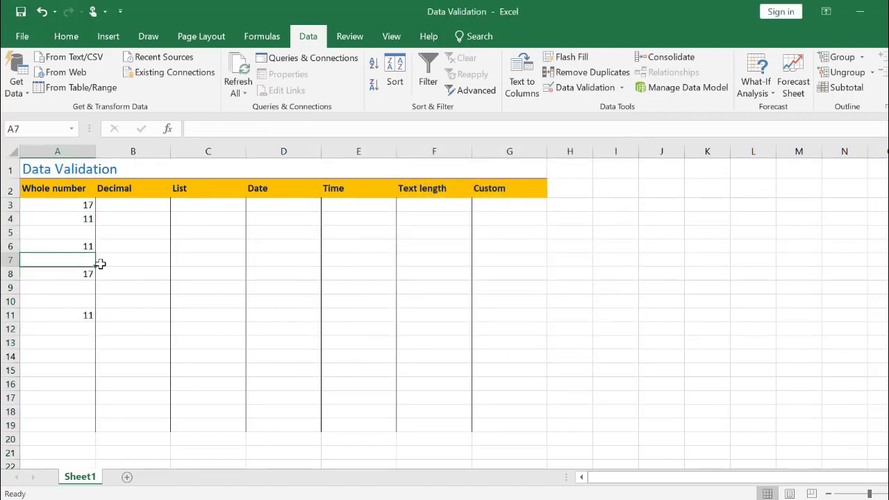
{"action": "type", "text": "1"}
{"action": "left_click", "coordinate": [87, 323]}
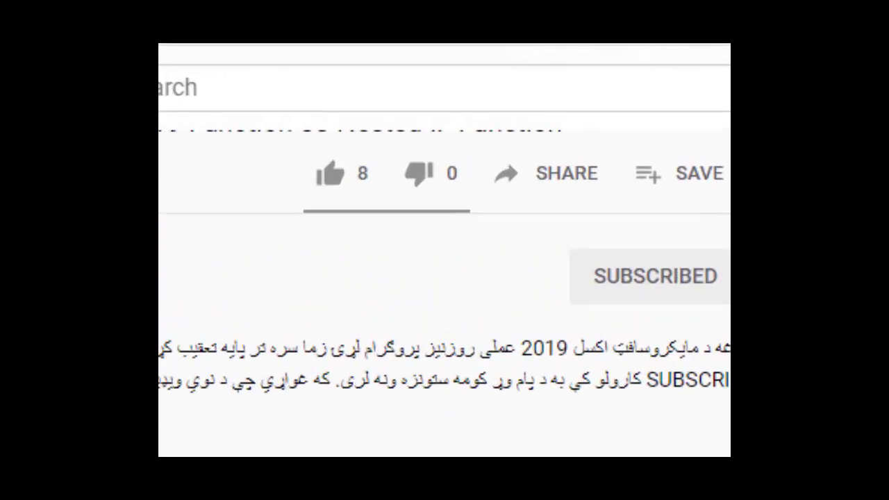
Switch to the YouTube page, like the lesson video, and view its share link
{"action": "left_click", "coordinate": [288, 194]}
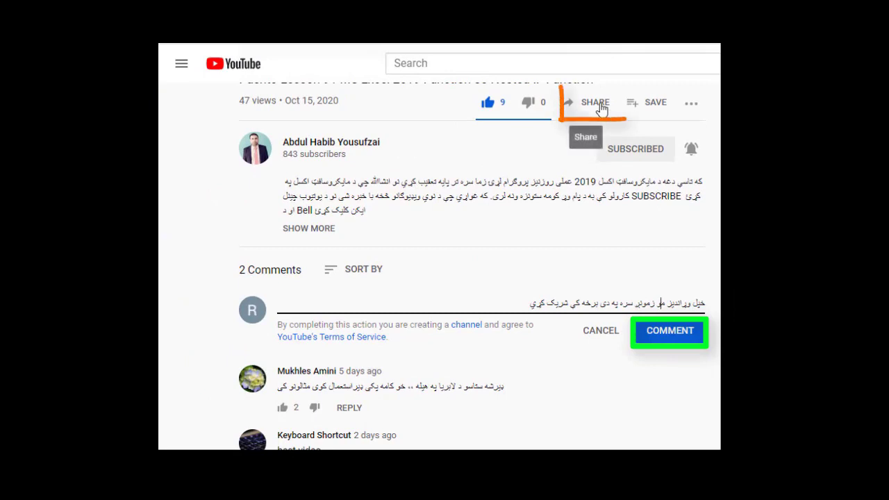
{"action": "left_click", "coordinate": [600, 111]}
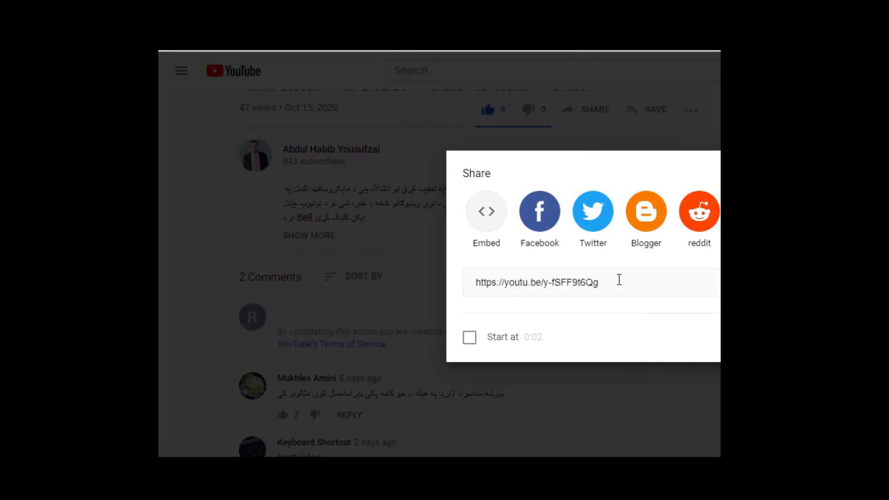
{"action": "left_click_drag", "start_coordinate": [619, 278], "coordinate": [452, 286]}
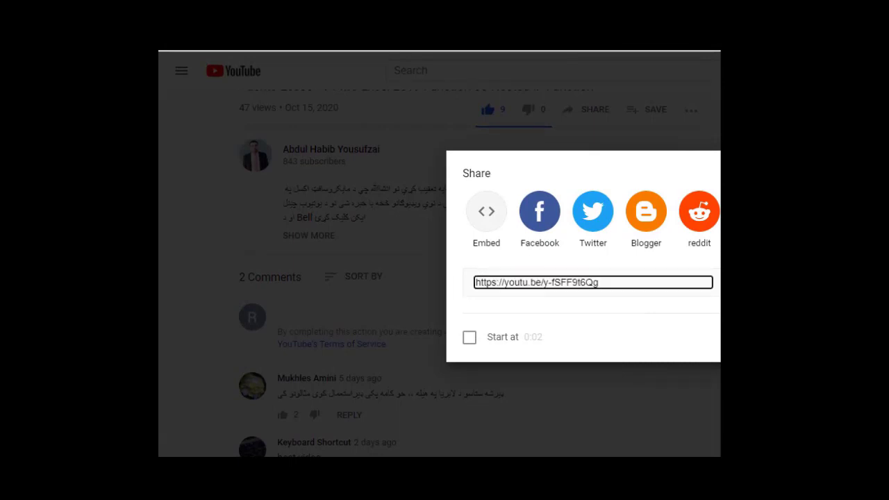
{"action": "key", "text": "Escape"}
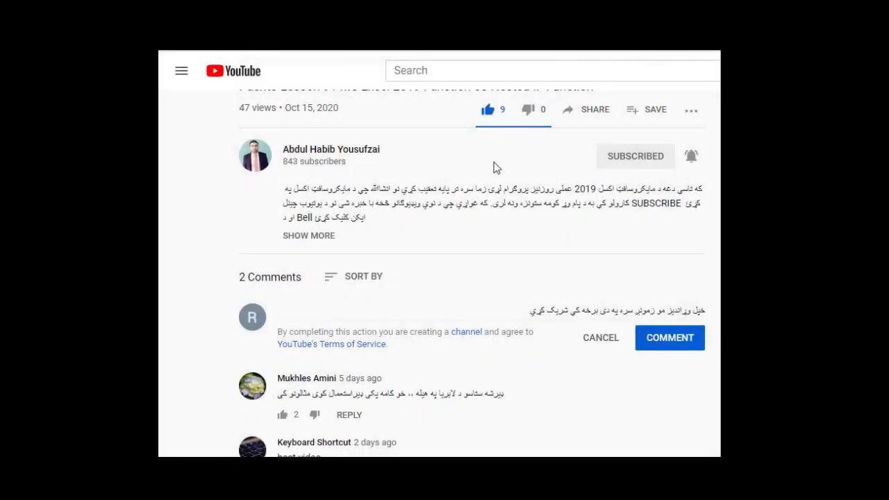